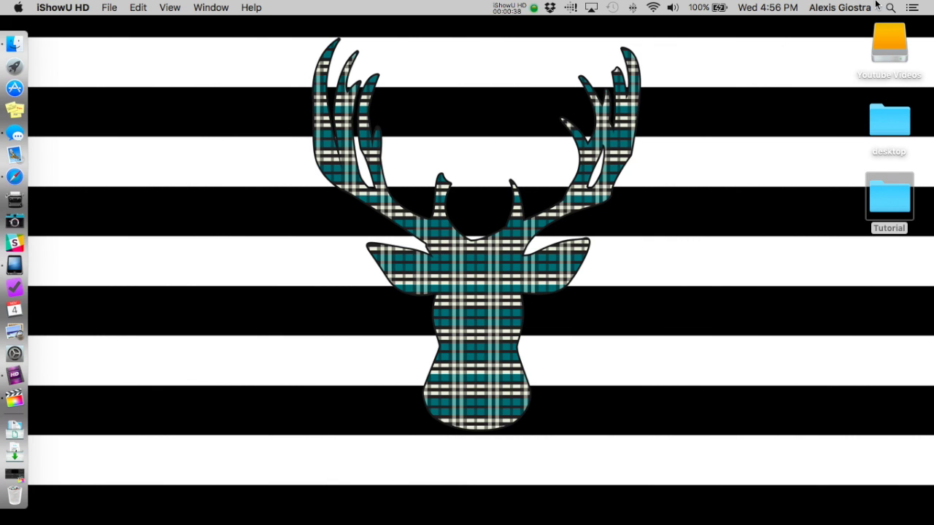
- Launch QuickTime Player from Spotlight and start a new movie recording showing the webcam
left_click(889, 9)
type("quick")
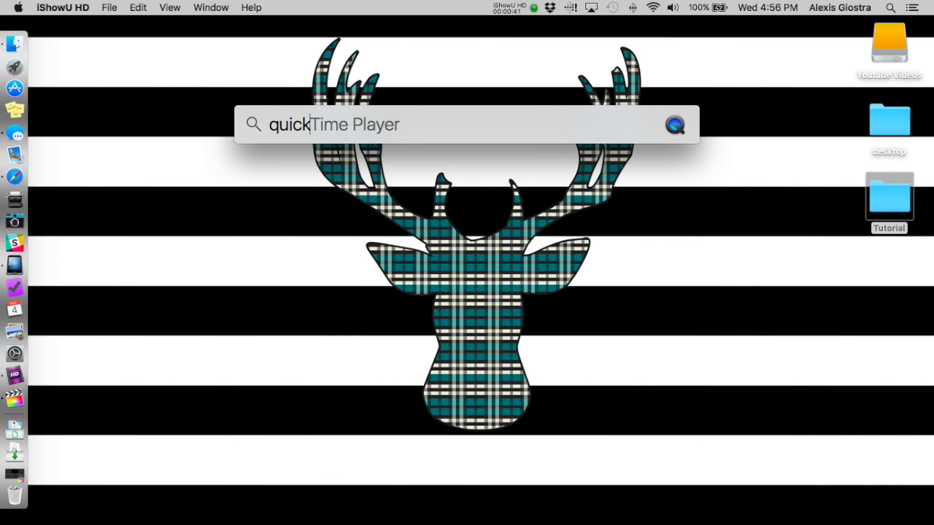
key("Return")
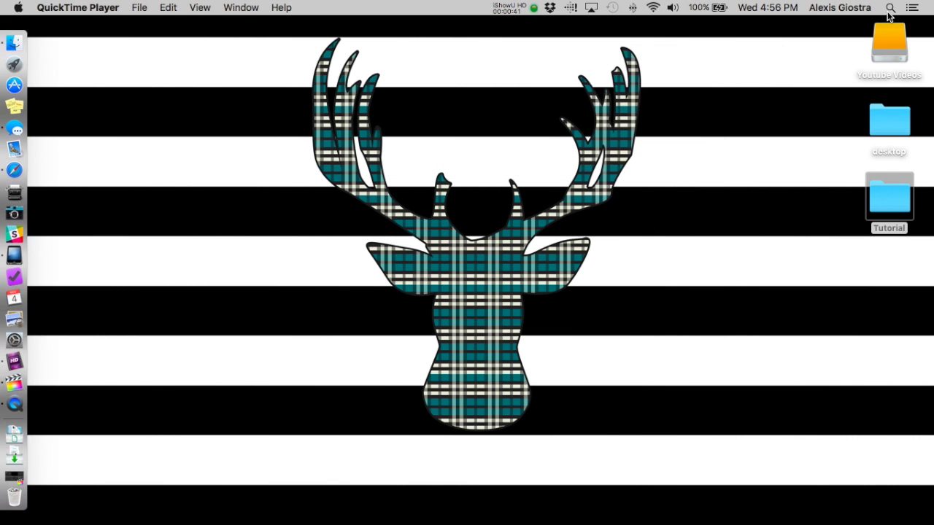
left_click(135, 9)
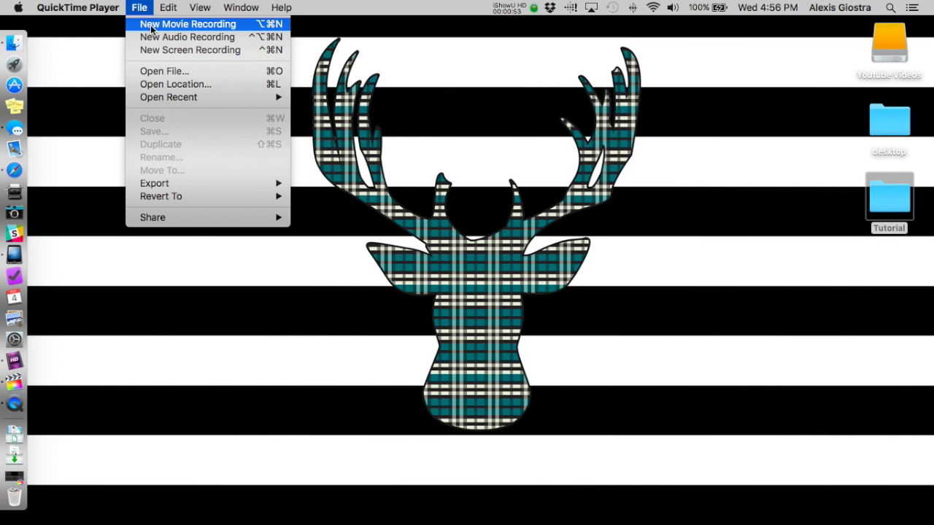
left_click(151, 26)
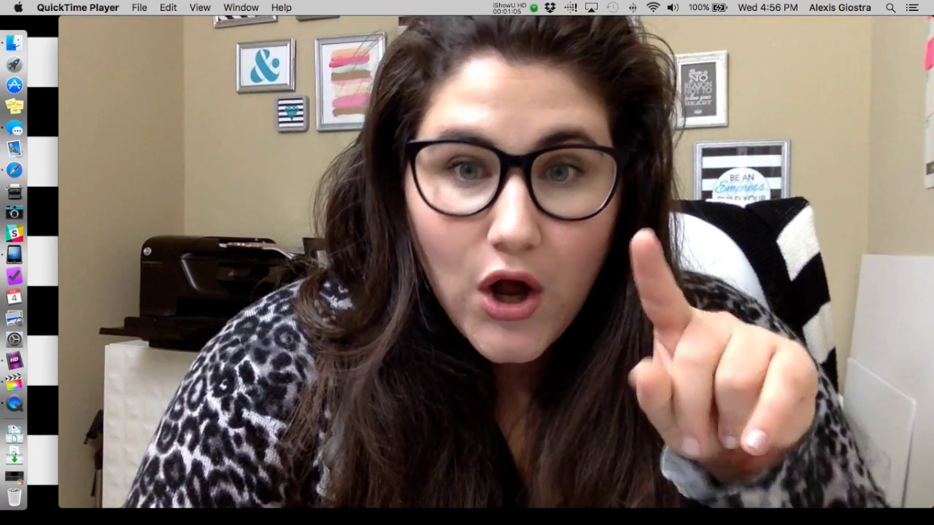
mouse_move(382, 182)
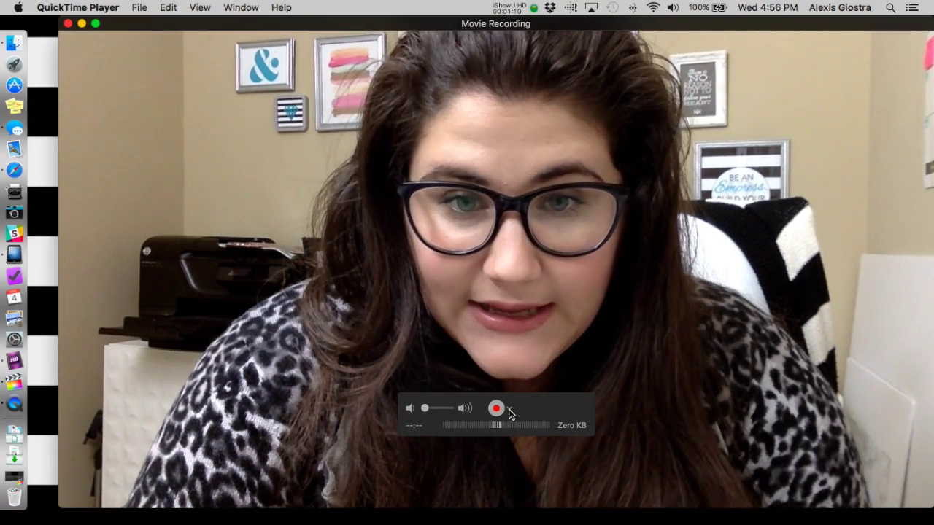
- Switch the recording camera to the iPhone and start recording its mirrored home screen
left_click(509, 409)
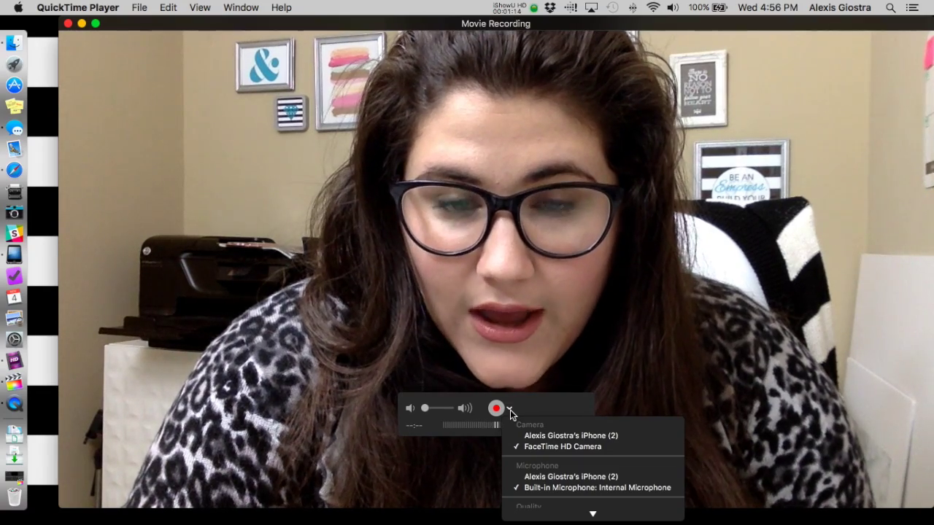
left_click(535, 436)
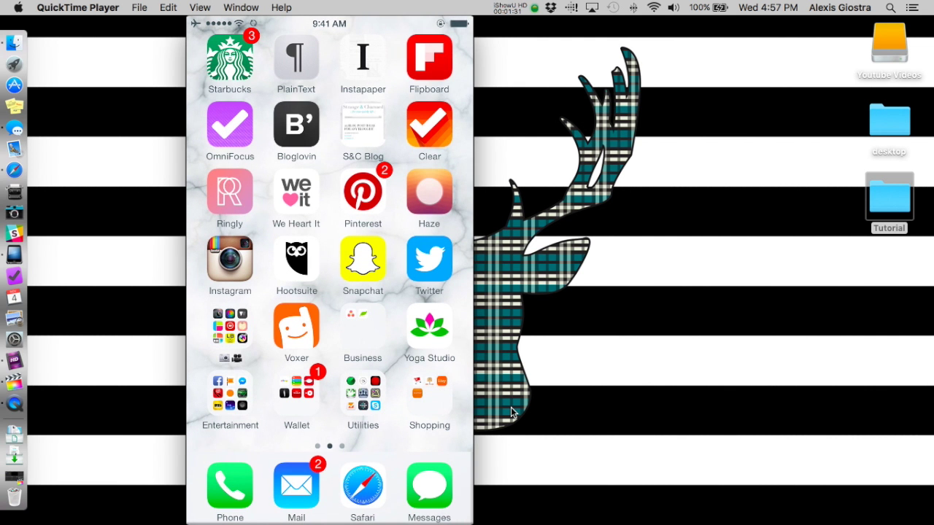
mouse_move(413, 318)
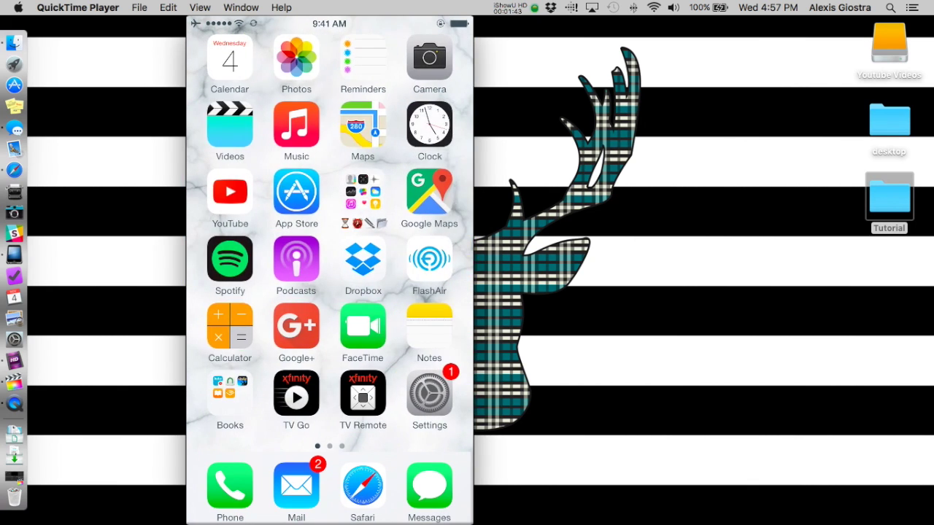
mouse_move(332, 247)
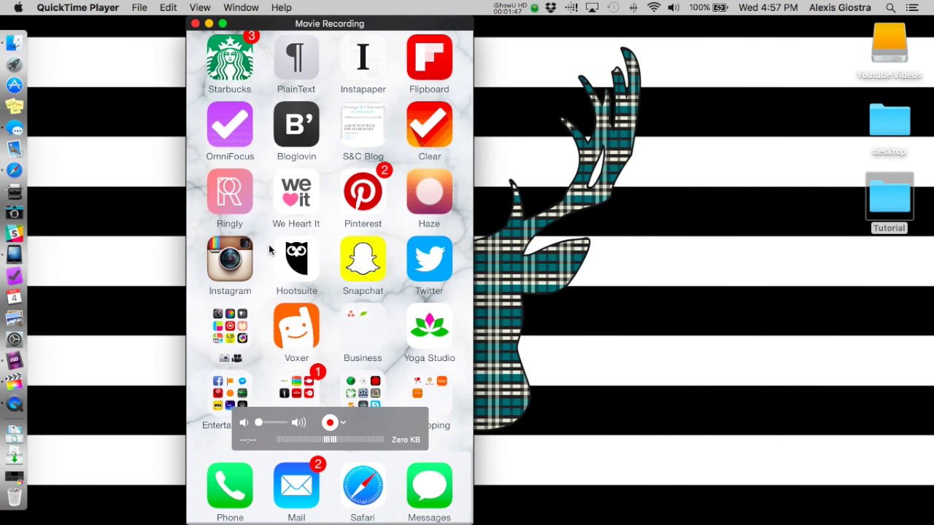
left_click(331, 423)
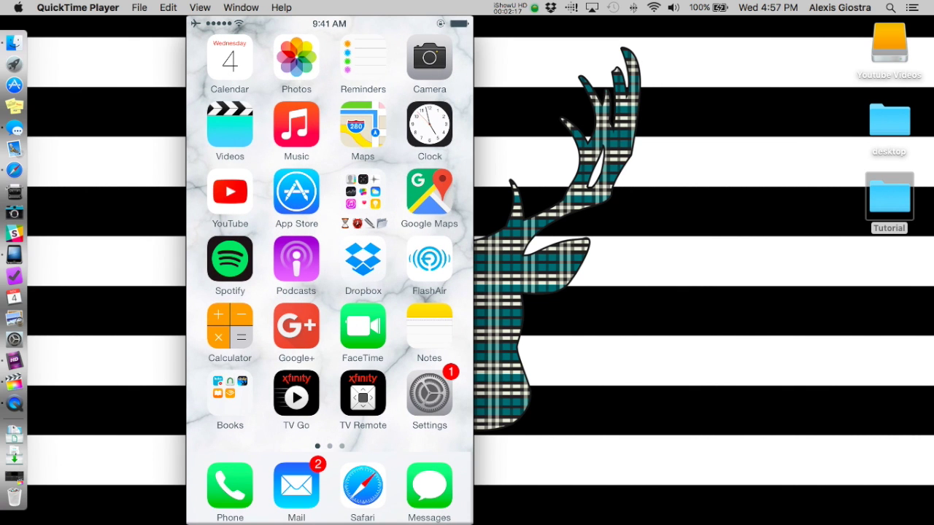
- Stop the recording after about 31 seconds of iPhone screen footage
mouse_move(406, 475)
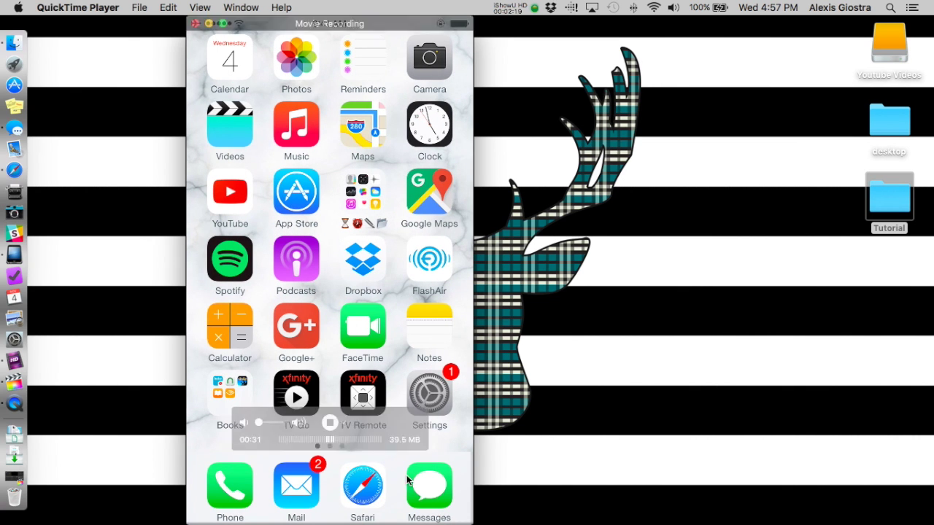
left_click(331, 423)
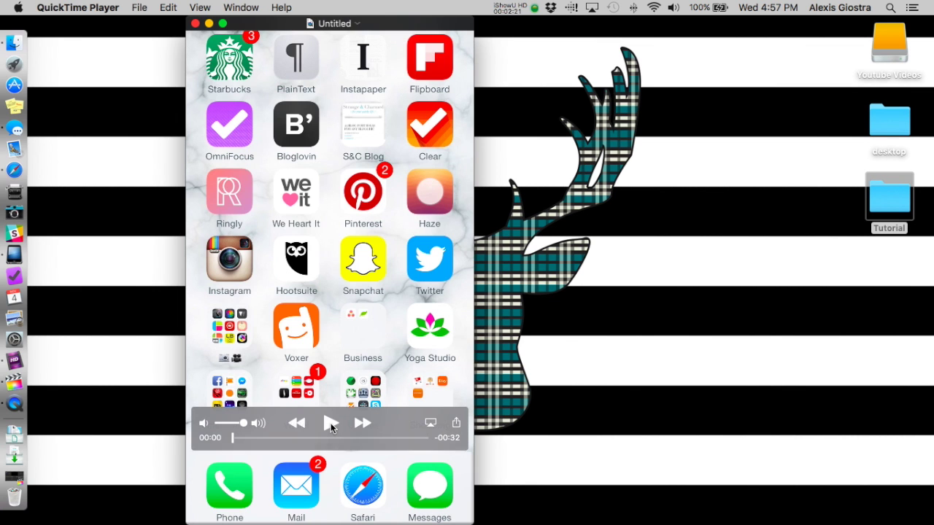
left_click(135, 7)
- Save the movie to the Desktop as 'iphone test recording'
left_click(173, 133)
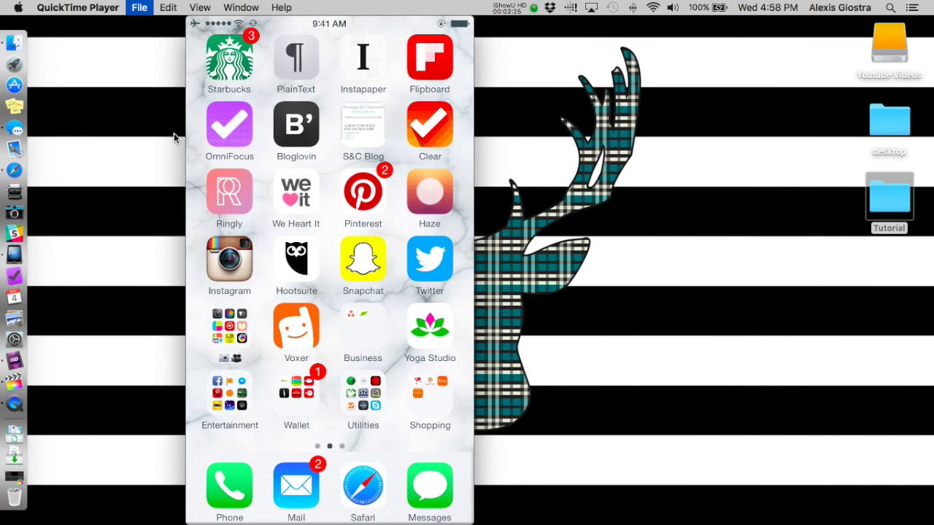
type("iphone test")
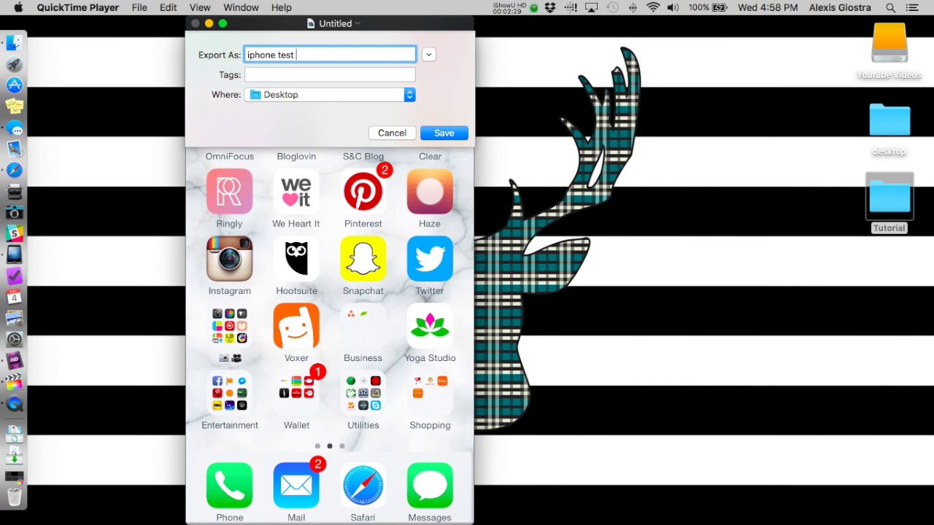
type(" recording")
left_click(435, 136)
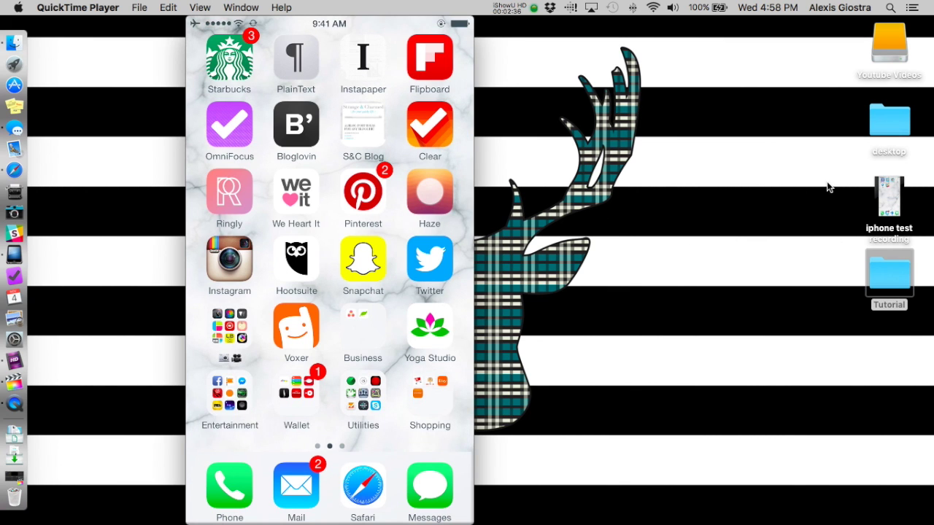
mouse_move(236, 52)
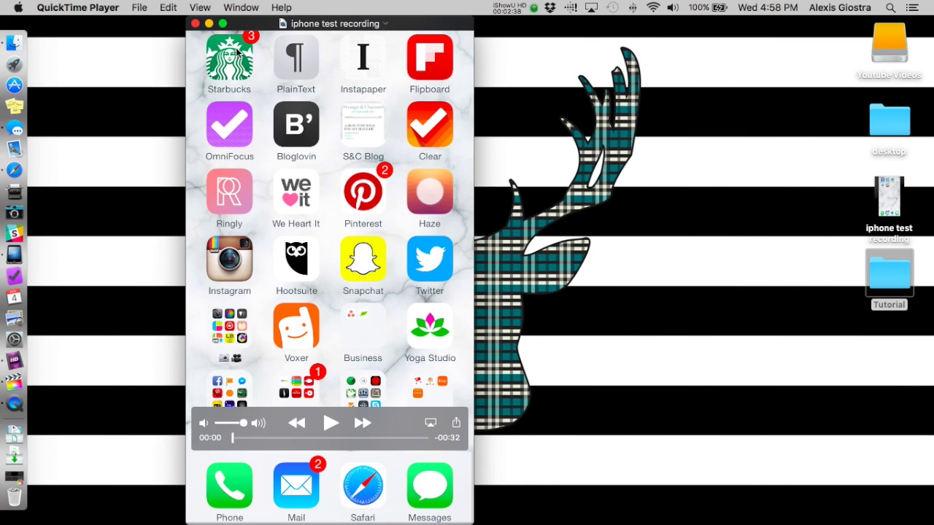
- Close the movie window and quit QuickTime Player
left_click(195, 25)
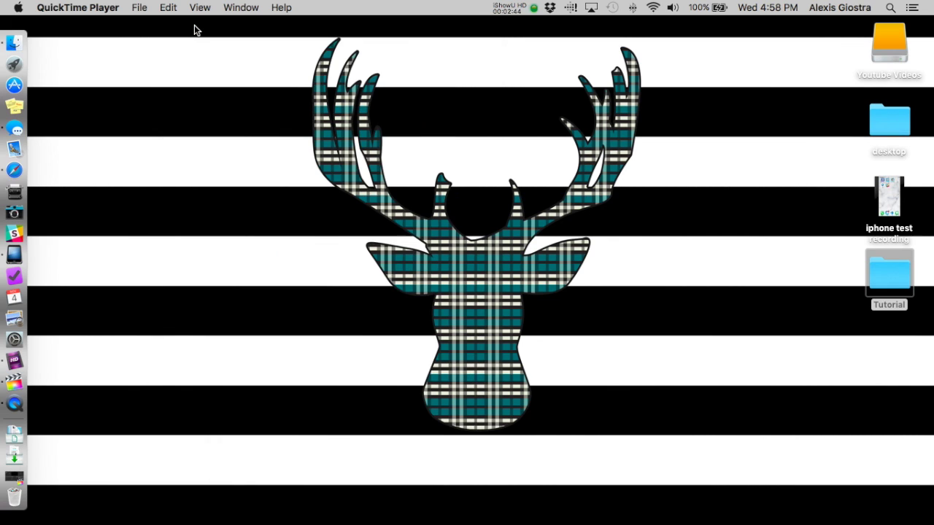
left_click(108, 7)
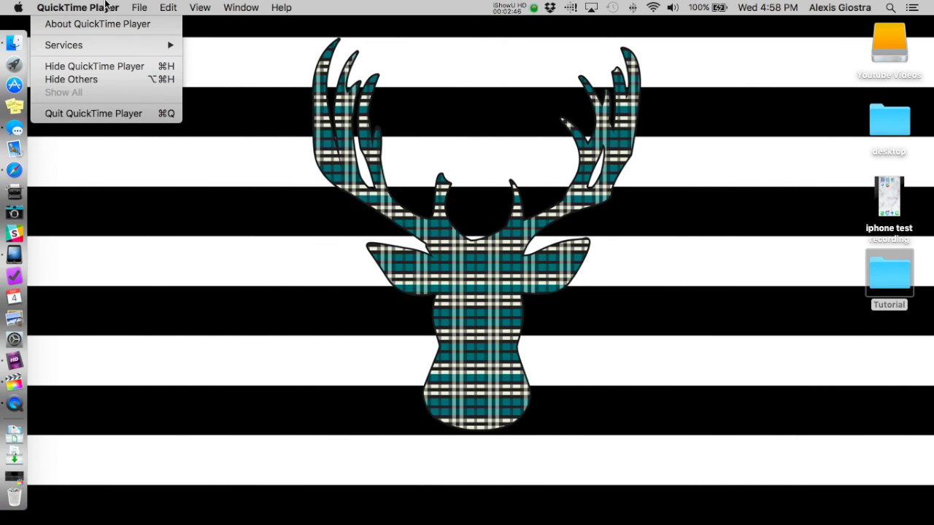
left_click(93, 114)
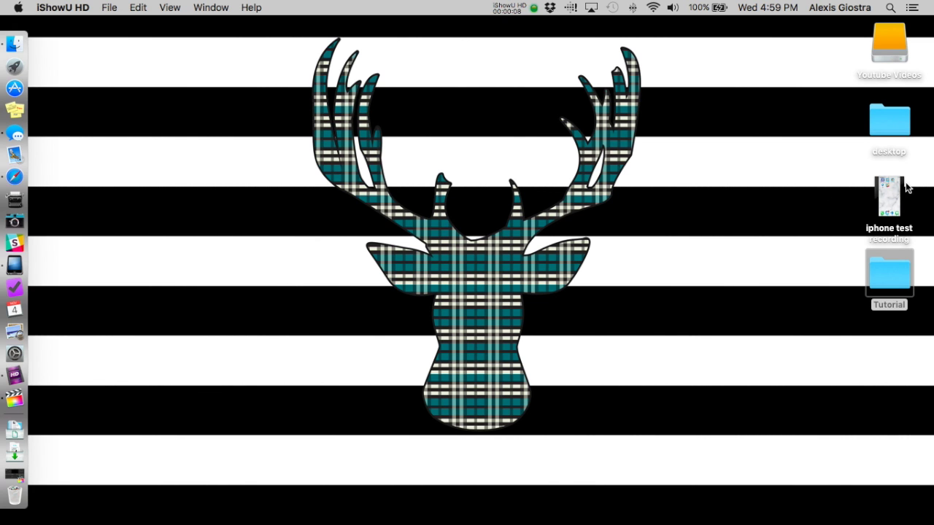
- In Final Cut Pro, create a new event named 'test' in the Untitled library
left_click(9, 398)
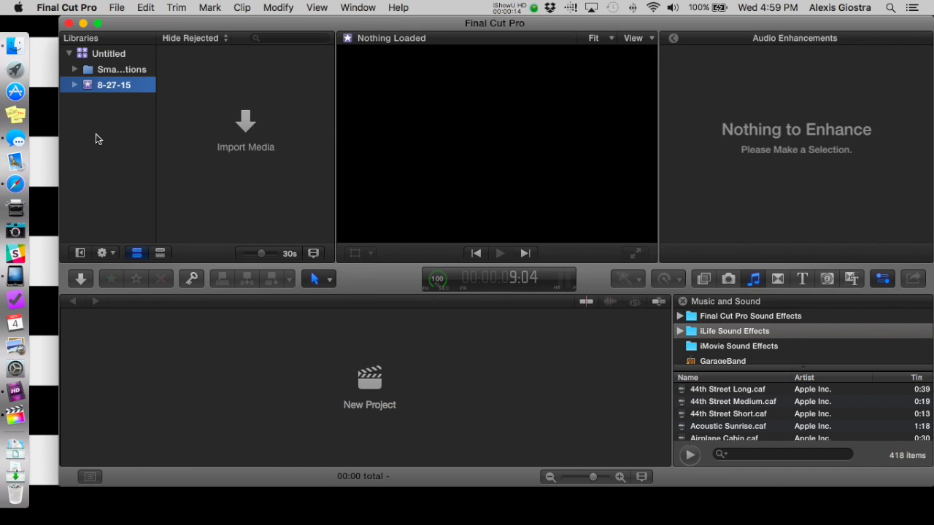
right_click(97, 135)
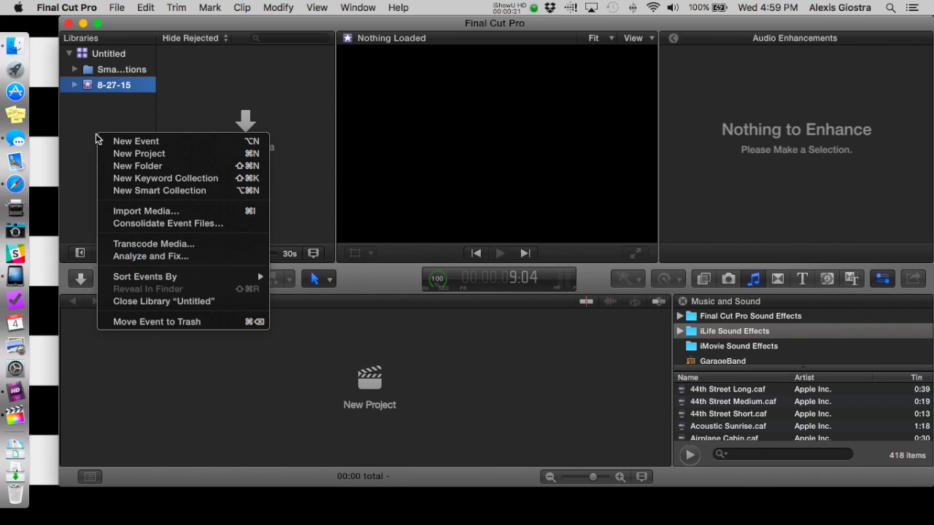
left_click(82, 122)
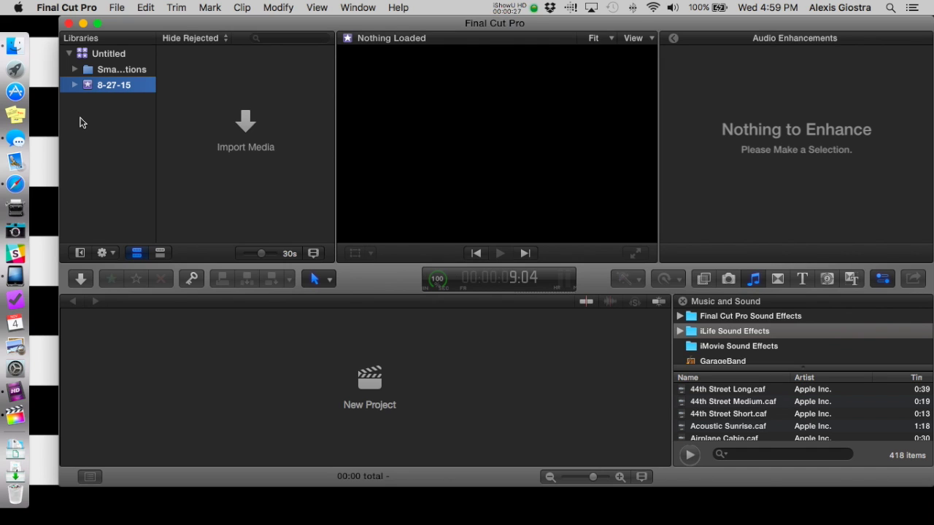
right_click(82, 121)
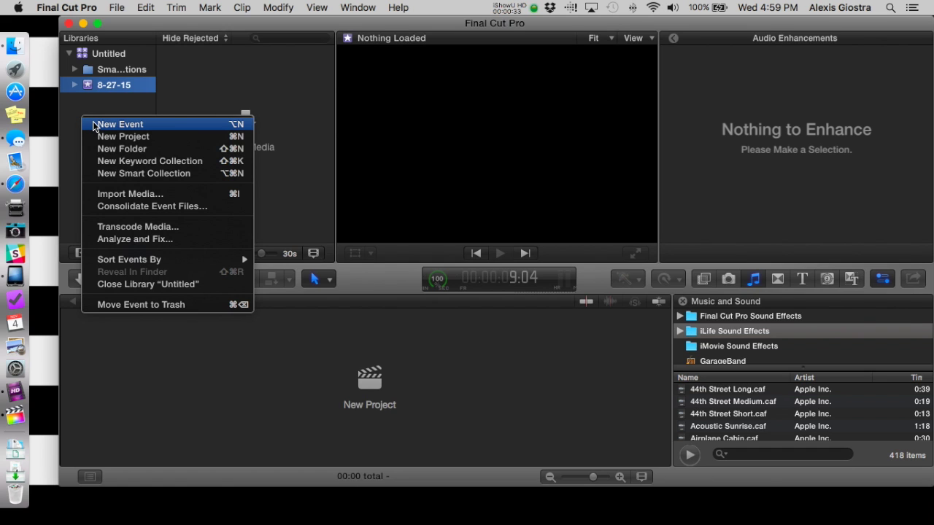
left_click(93, 126)
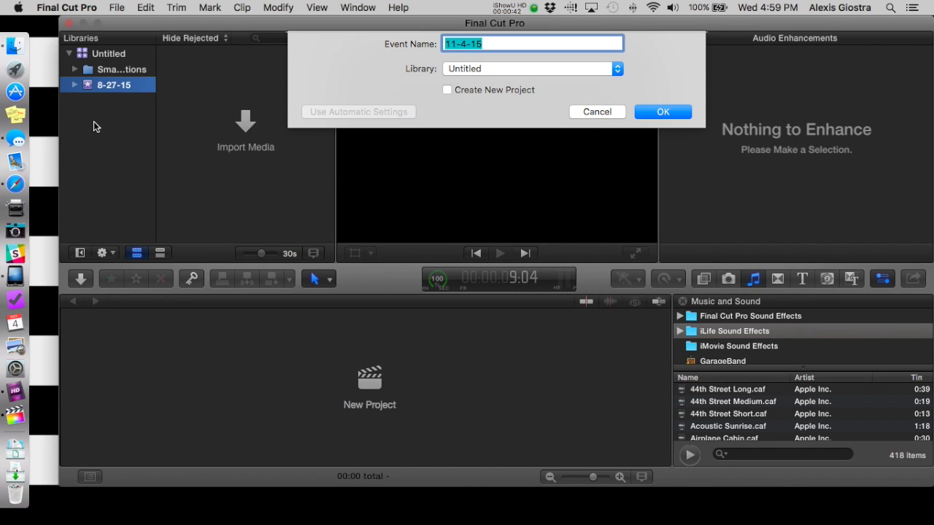
type("test")
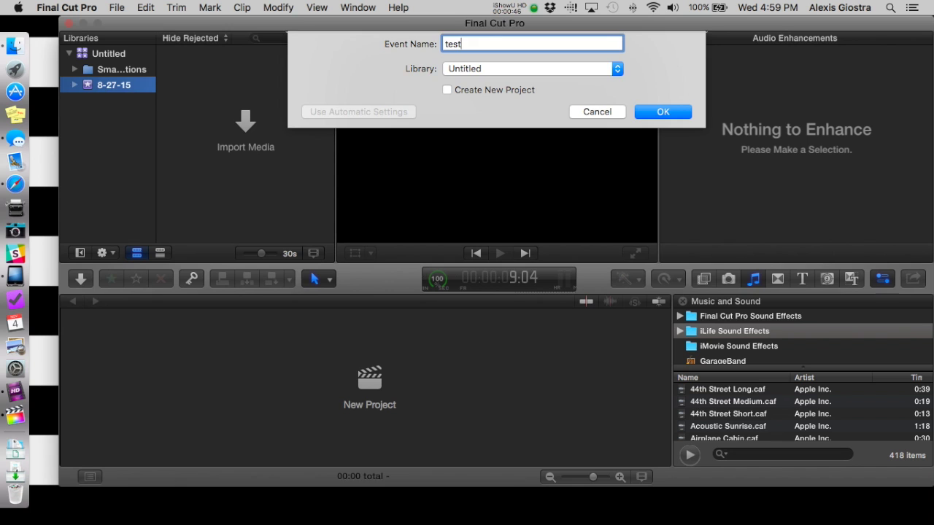
key("Return")
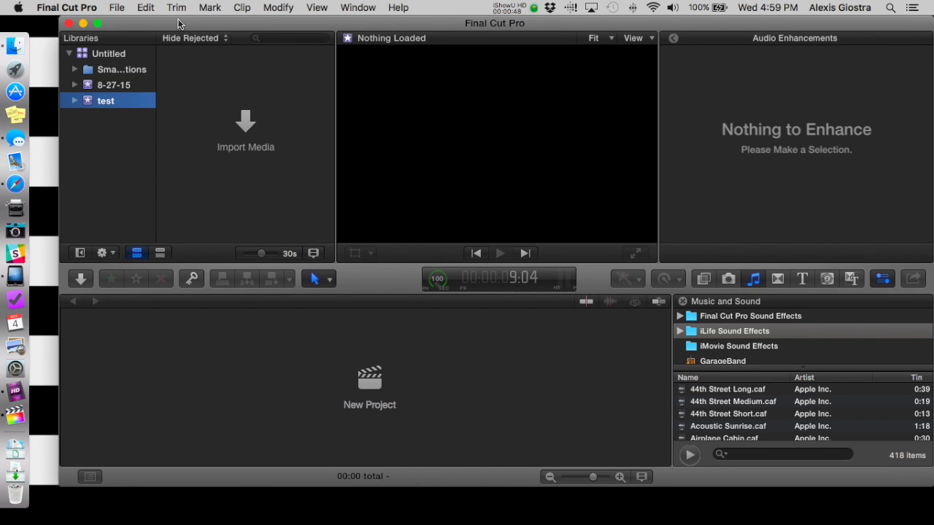
left_click_drag(178, 23, 50, 23)
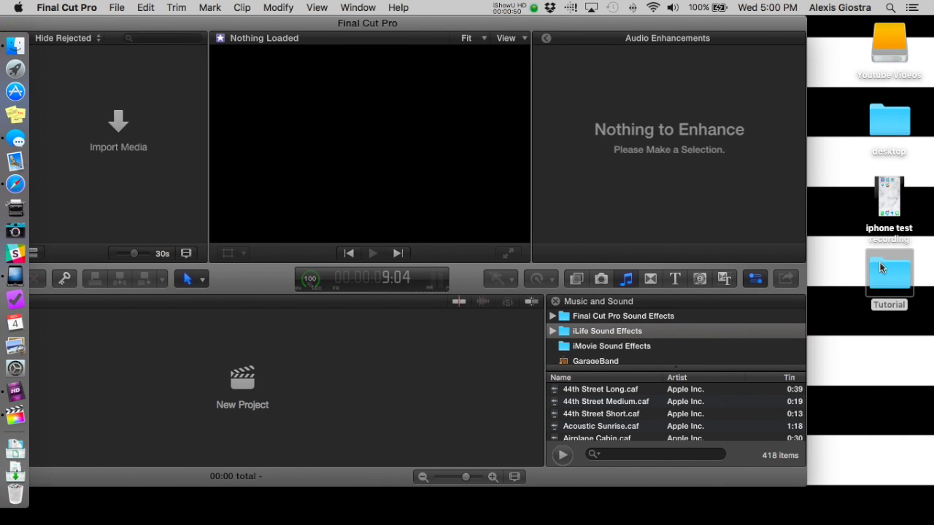
- Import 'iphone test recording' and 'video test' from the desktop into the test event
mouse_move(884, 192)
left_click_drag(885, 192, 121, 99)
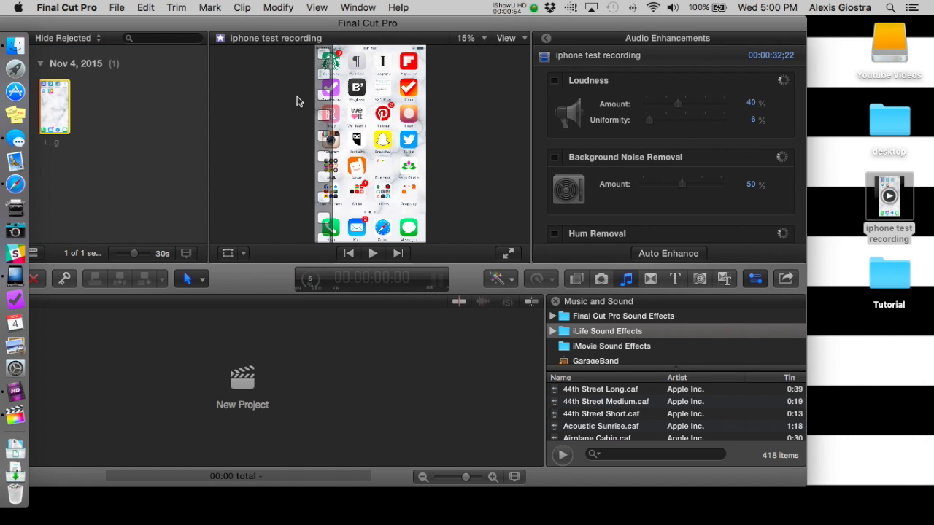
double_click(889, 285)
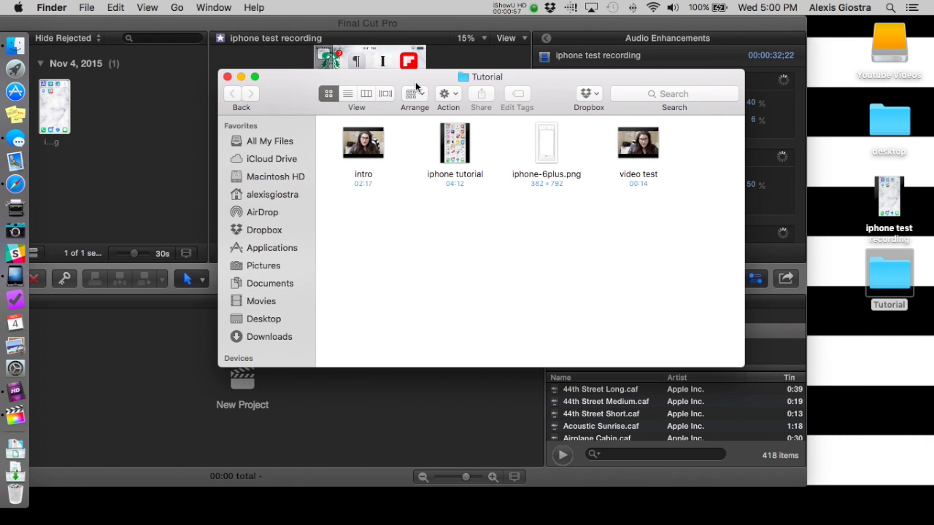
left_click(627, 140)
left_click_drag(625, 139, 125, 119)
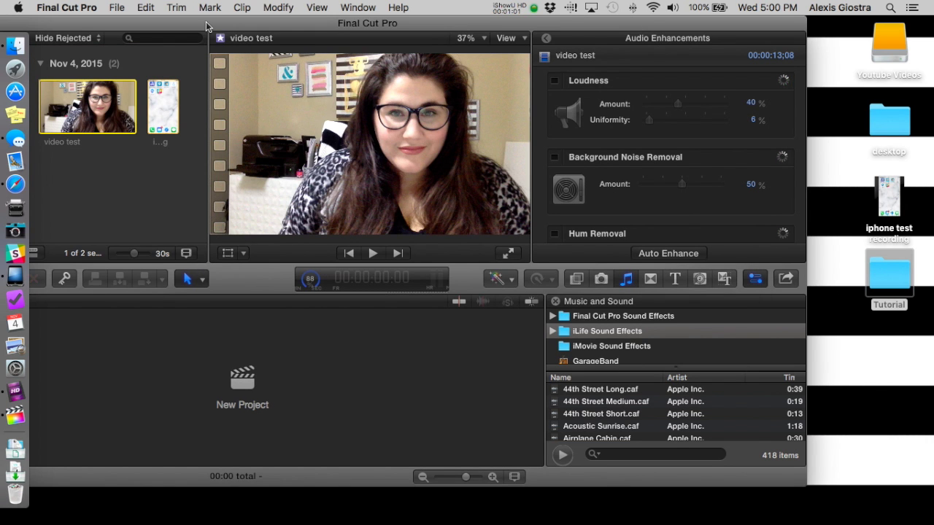
left_click_drag(207, 26, 339, 6)
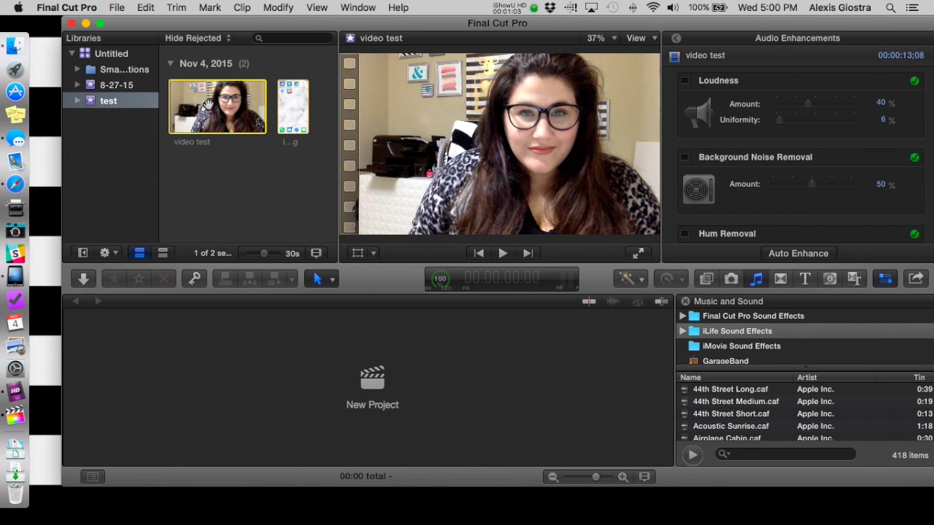
- Create the project 'test iphone vid' and drag video test into its timeline
left_click(143, 7)
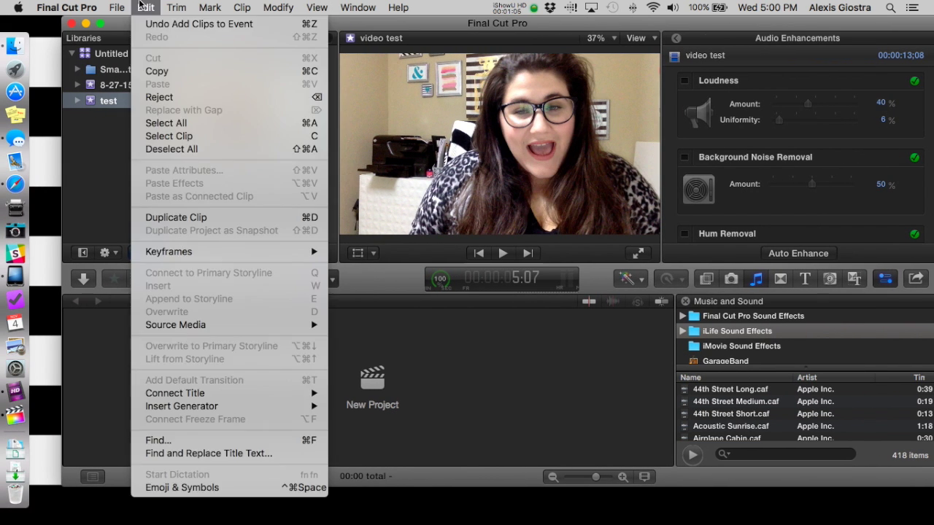
mouse_move(145, 25)
left_click(311, 27)
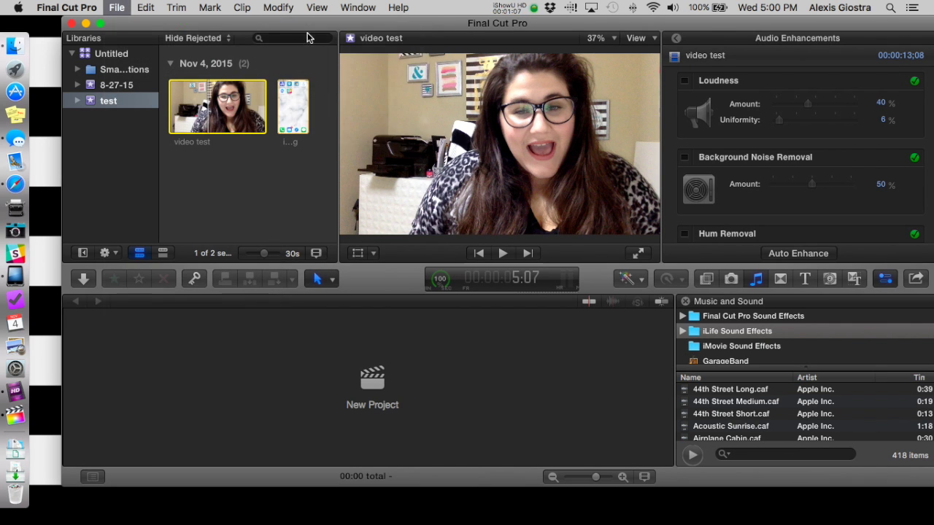
type("test i")
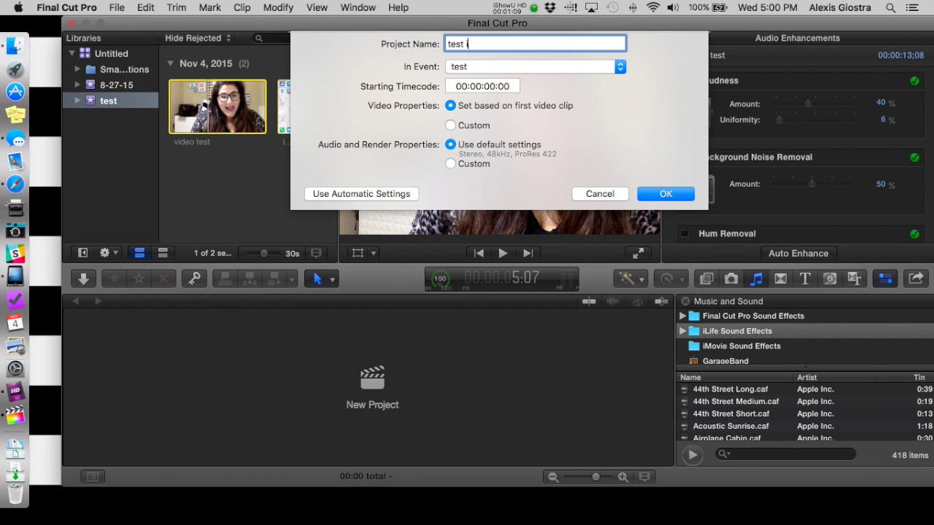
type("phone vid")
key("Return")
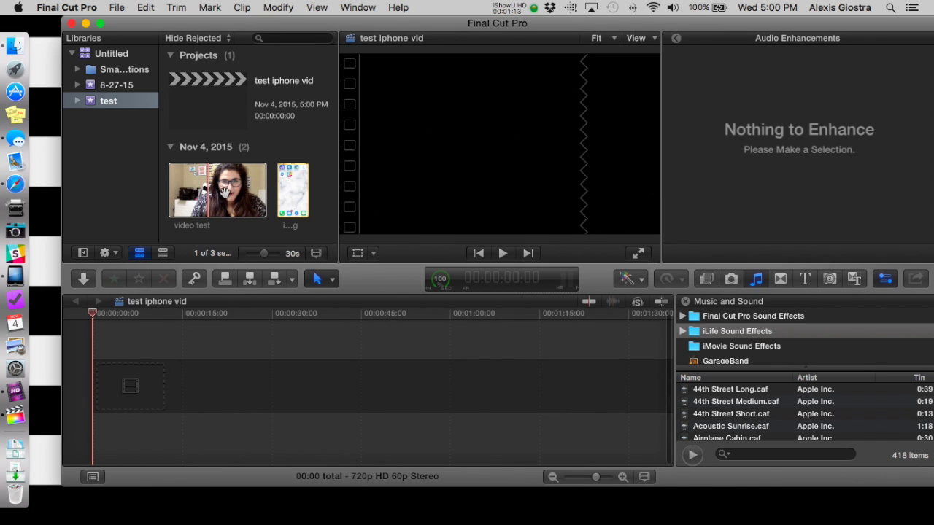
left_click_drag(225, 191, 130, 395)
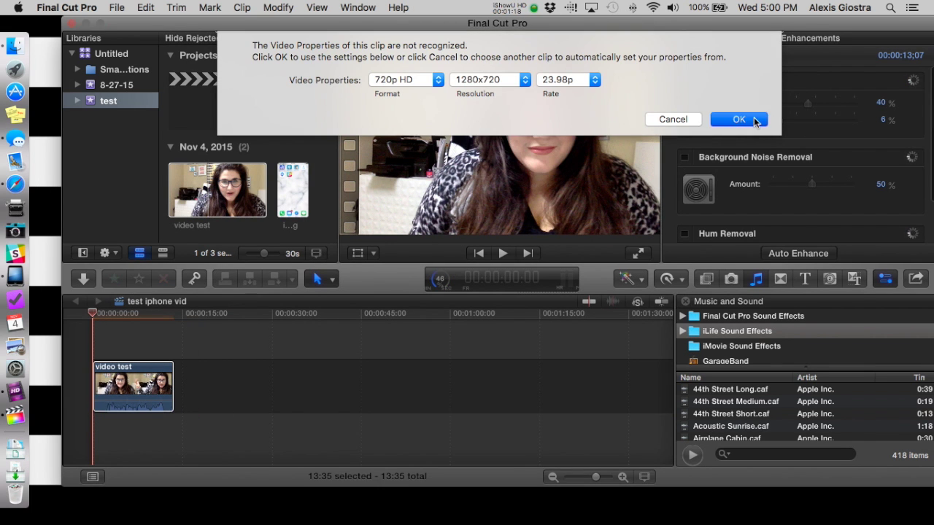
- Accept the 720p HD video properties and stack 'iphone test recording' above video test
left_click(739, 120)
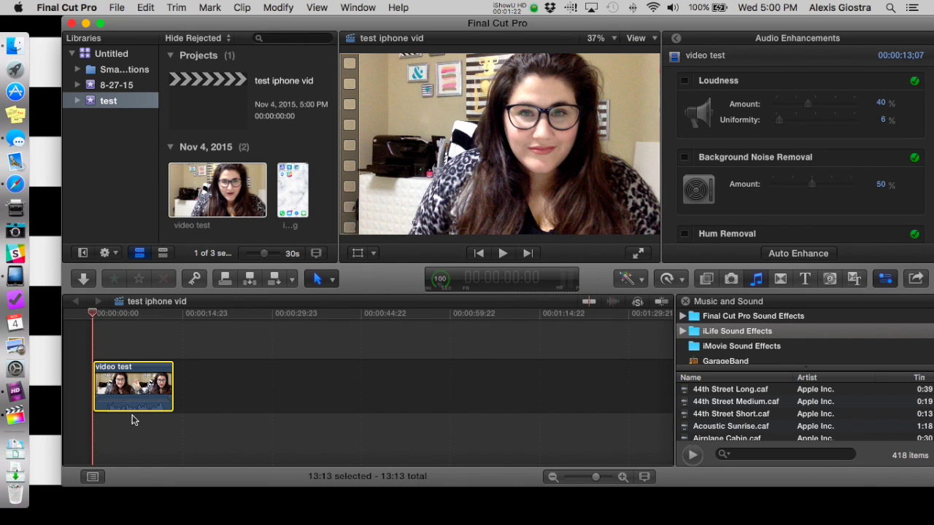
left_click(294, 197)
left_click_drag(294, 190, 96, 326)
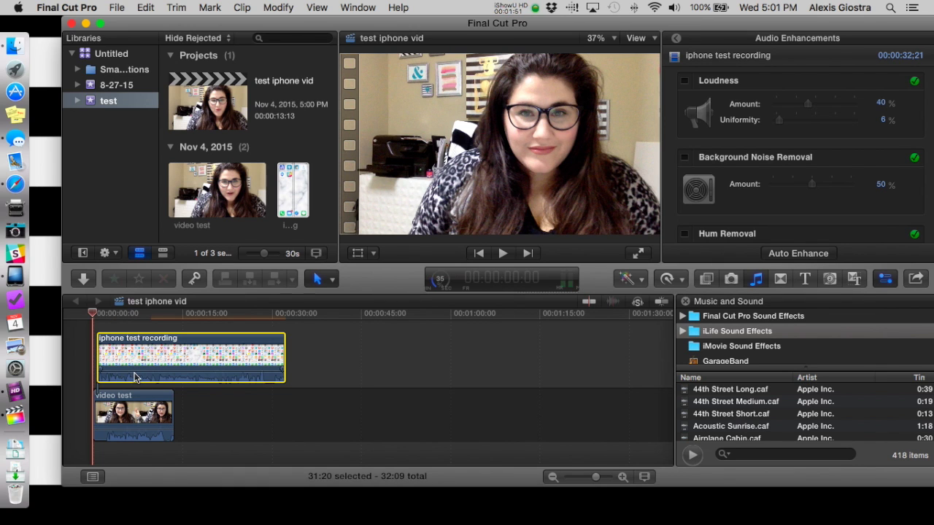
mouse_move(134, 375)
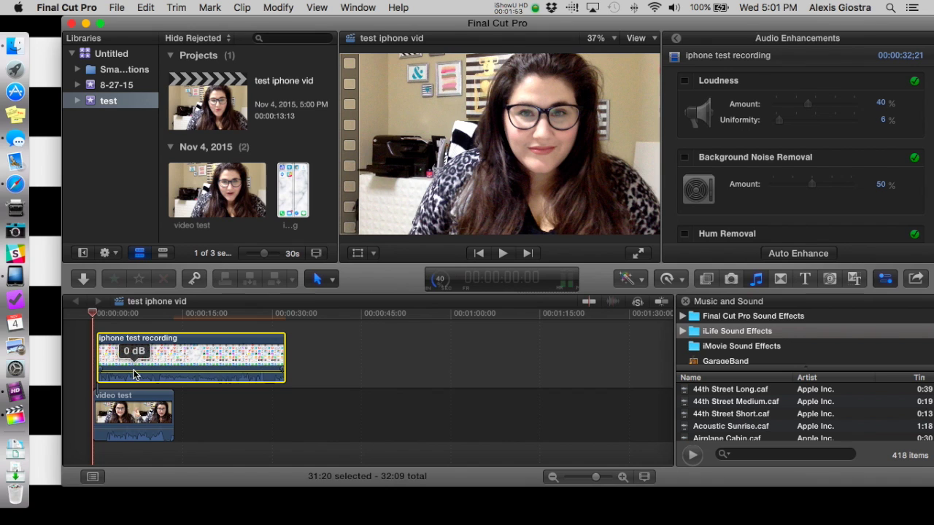
- Drop the iPhone clip's volume to -∞ dB and play back to check
left_click_drag(134, 375, 129, 394)
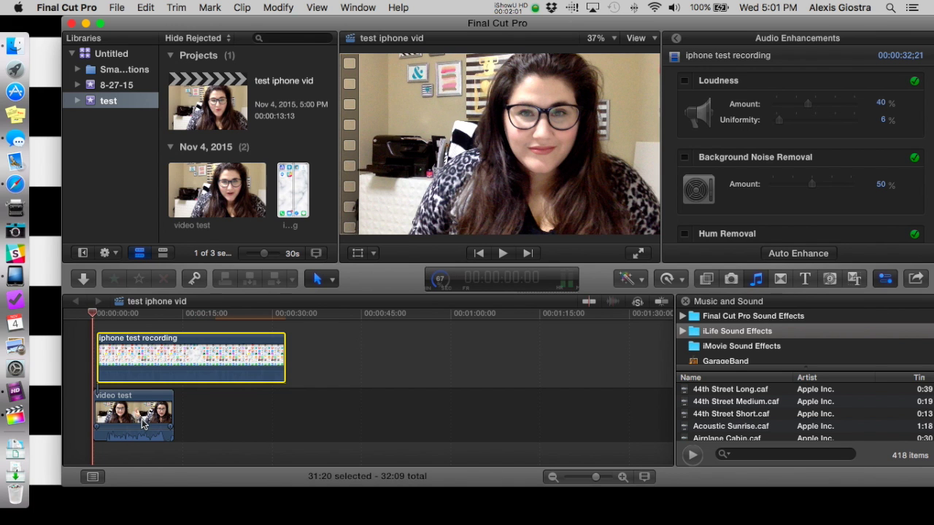
key("space")
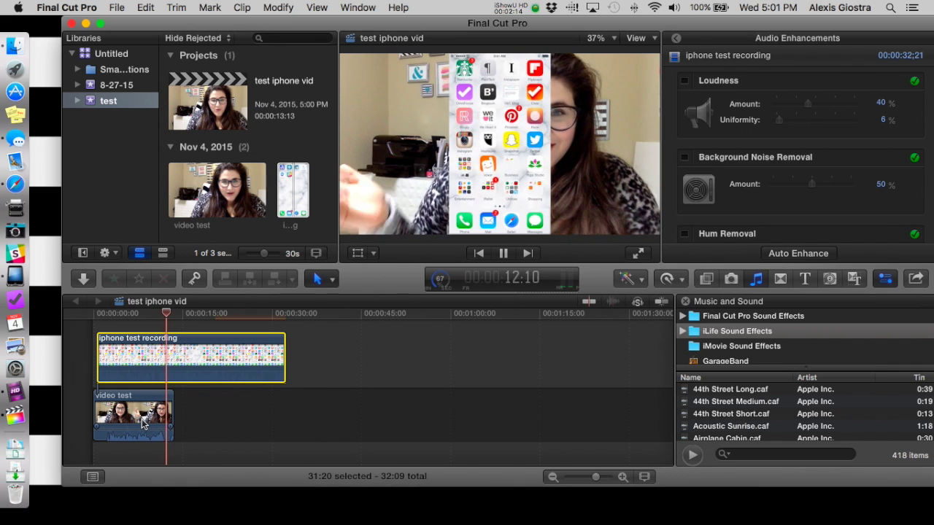
key("space")
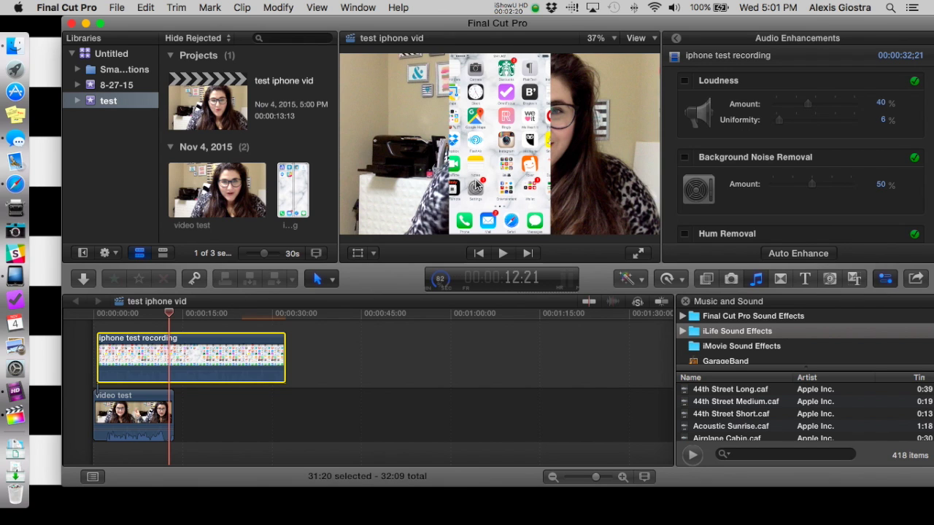
- Scale the phone-screen overlay down to 79% using the viewer's Transform handles
left_click(373, 255)
left_click(381, 273)
left_click_drag(550, 237, 429, 187)
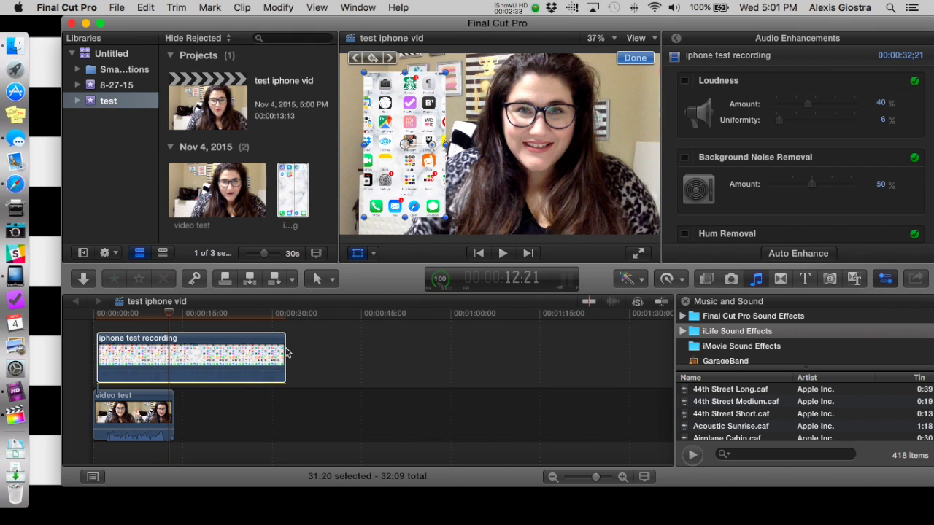
left_click(172, 314)
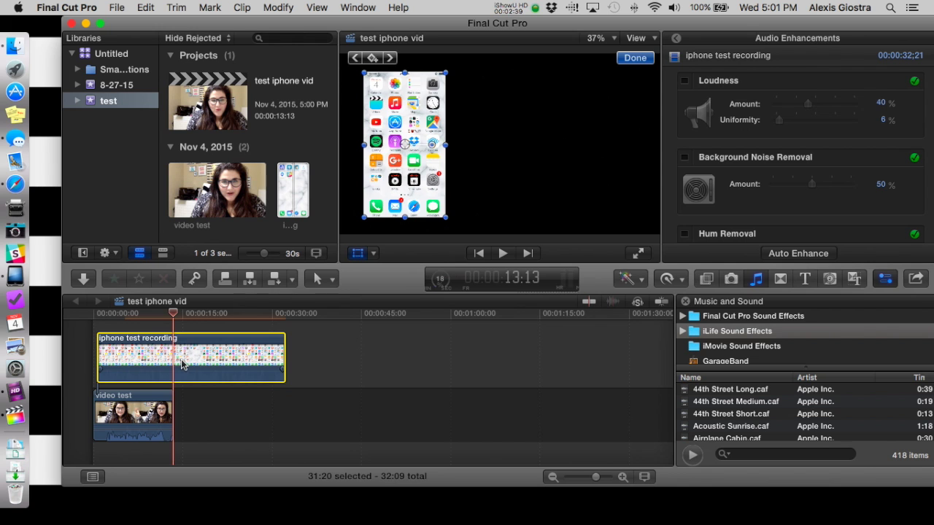
- Cut the iPhone clip at 13:13, delete the excess and trailing gap, then play from the start
key("cmd+b")
left_click(212, 365)
key("Delete")
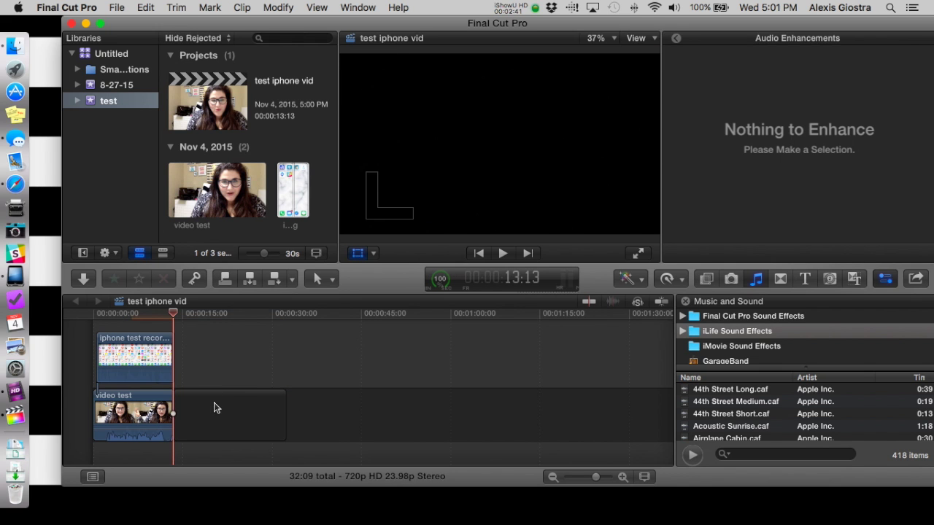
left_click(214, 407)
key("Delete")
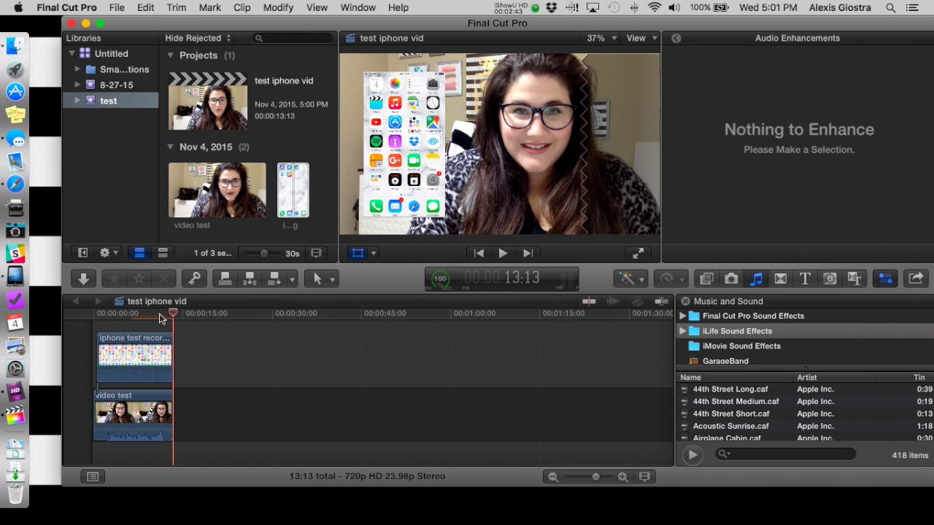
key("shift+t")
left_click(89, 312)
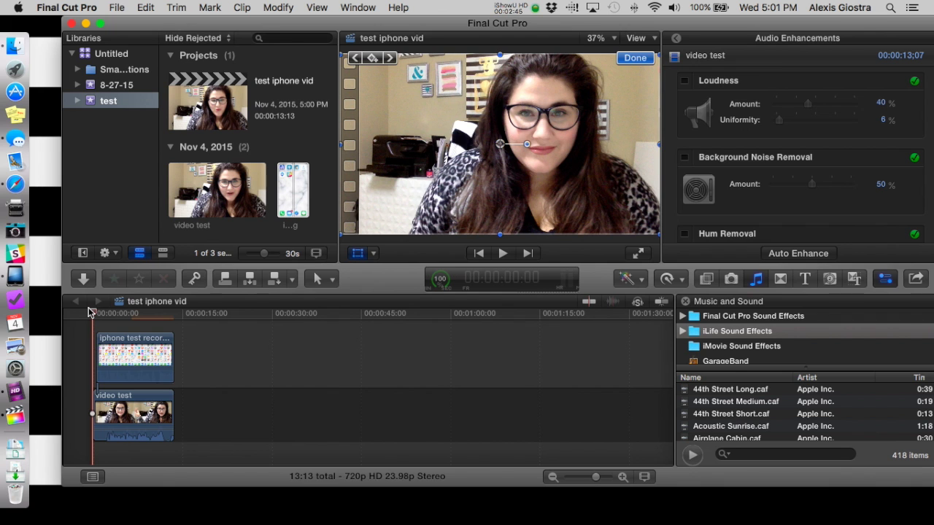
key("space")
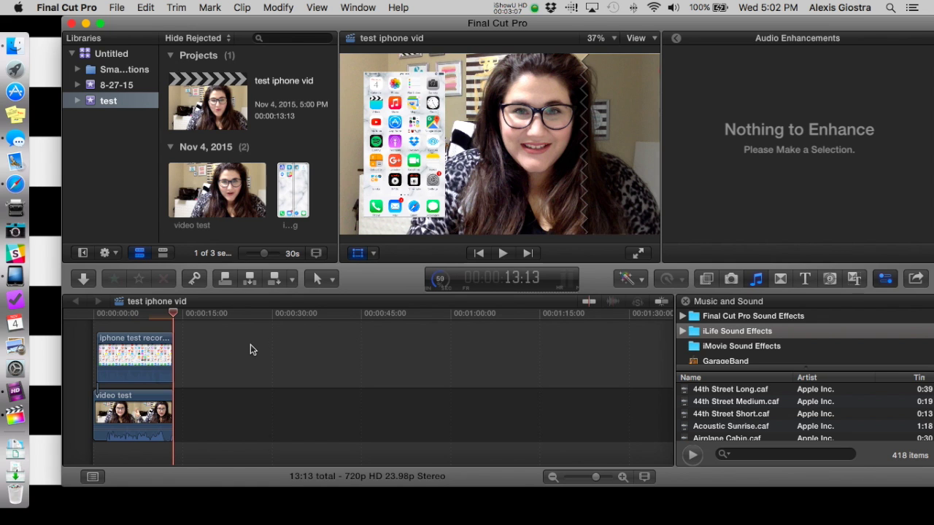
left_click(212, 367)
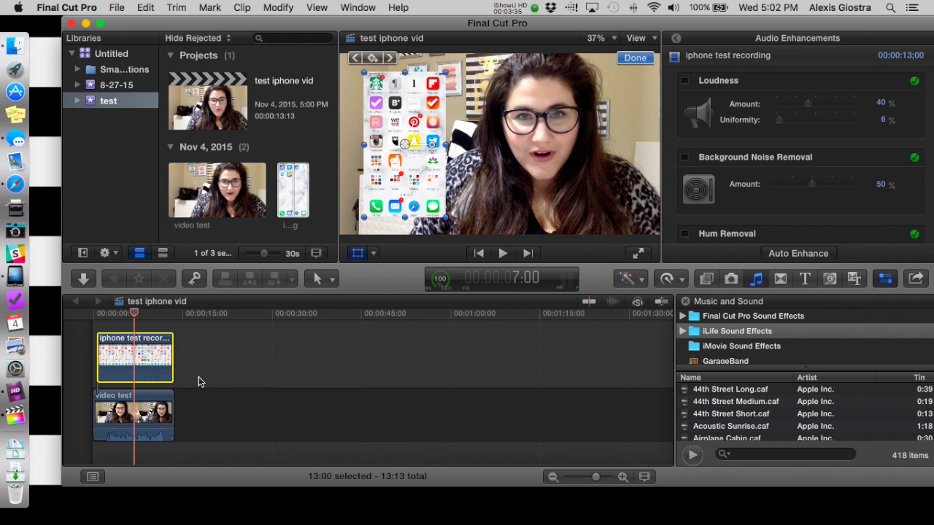
left_click(121, 314)
mouse_move(122, 314)
left_mouse_down()
mouse_move(160, 314)
mouse_move(131, 315)
left_mouse_up()
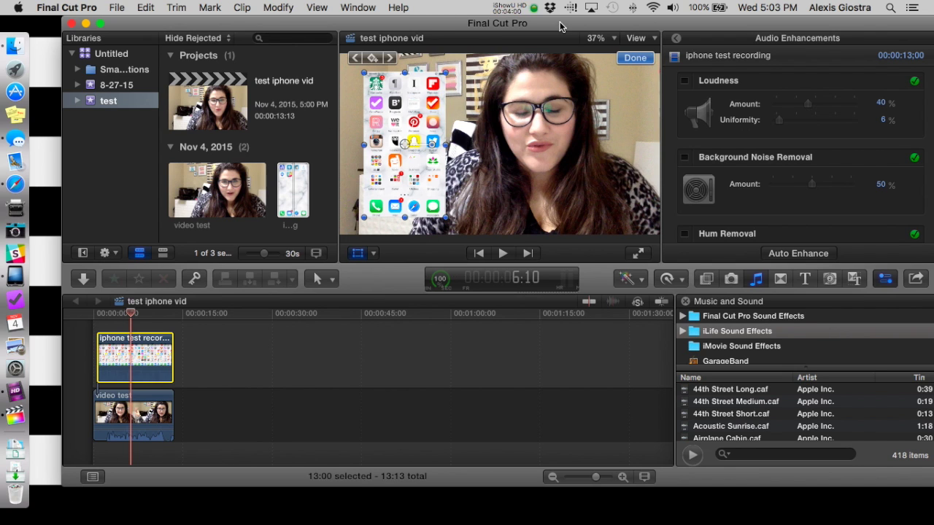
left_click_drag(560, 27, 506, 15)
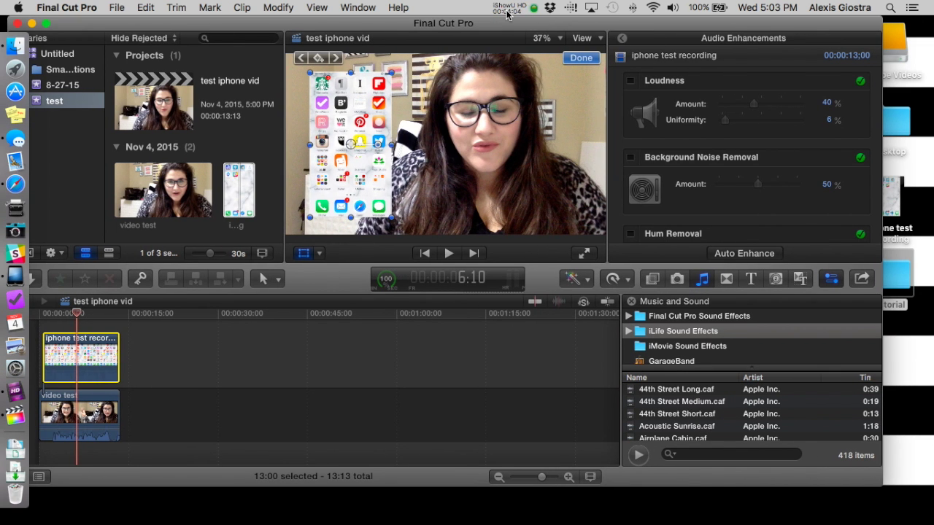
- Import iphone-6plus.png from the Tutorial folder into the Final Cut Pro event
left_click(904, 288)
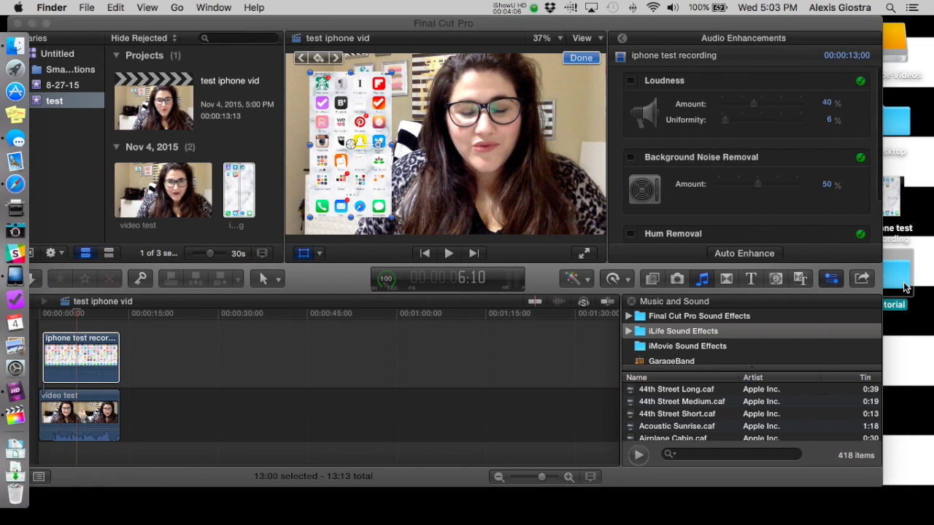
double_click(905, 289)
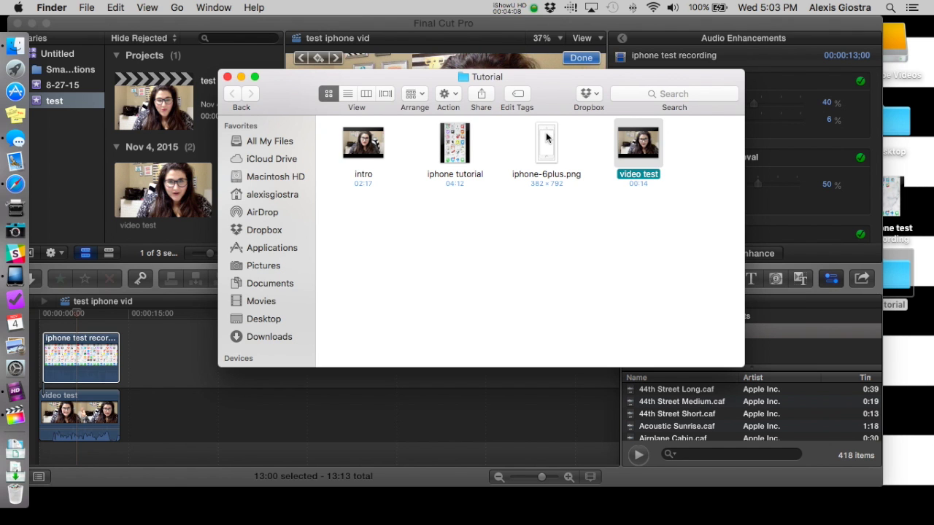
left_click_drag(533, 79, 785, 168)
left_click_drag(792, 219, 247, 138)
left_click(559, 191)
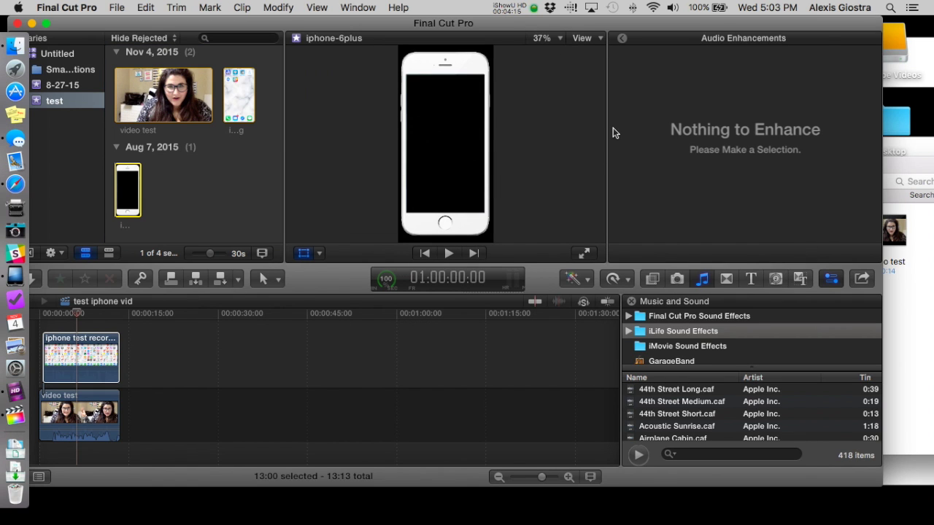
- Preview iphone-6plus.png with Quick Look, then return to Final Cut Pro
left_click(906, 339)
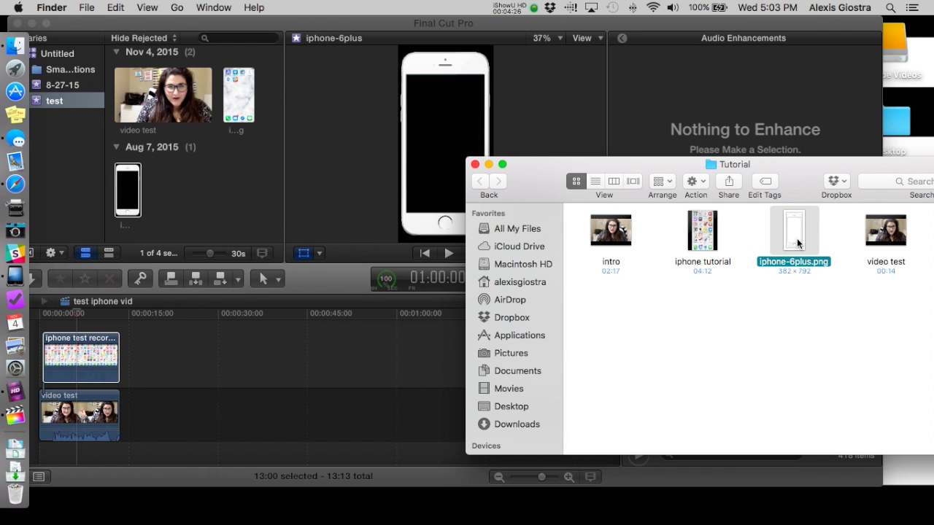
key("space")
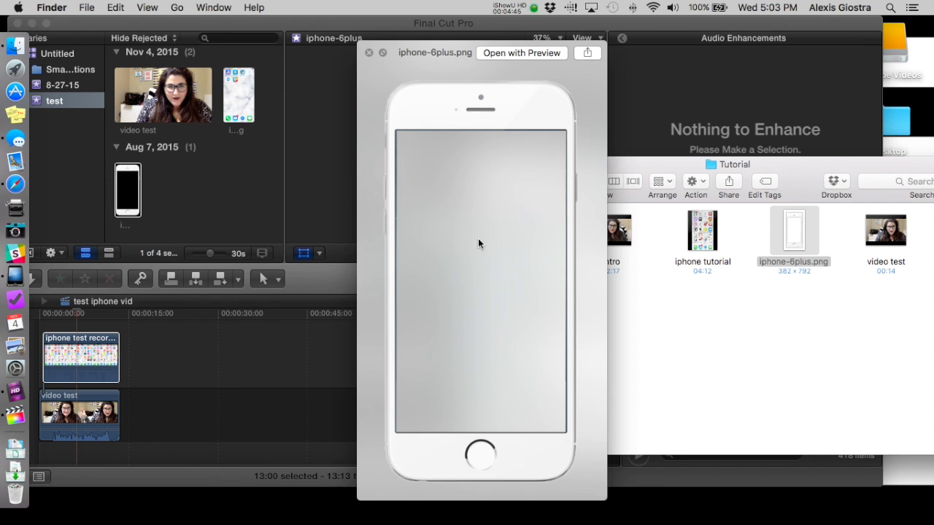
key("space")
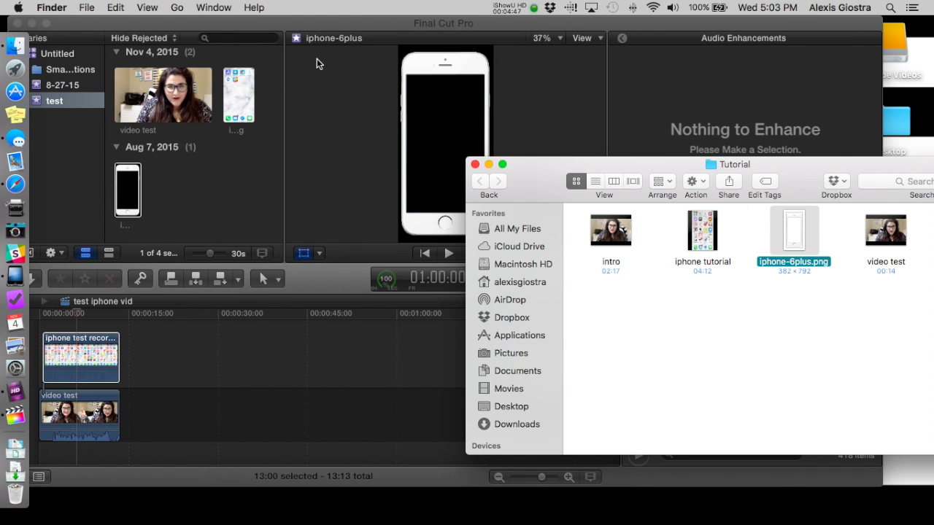
left_click_drag(304, 20, 336, 20)
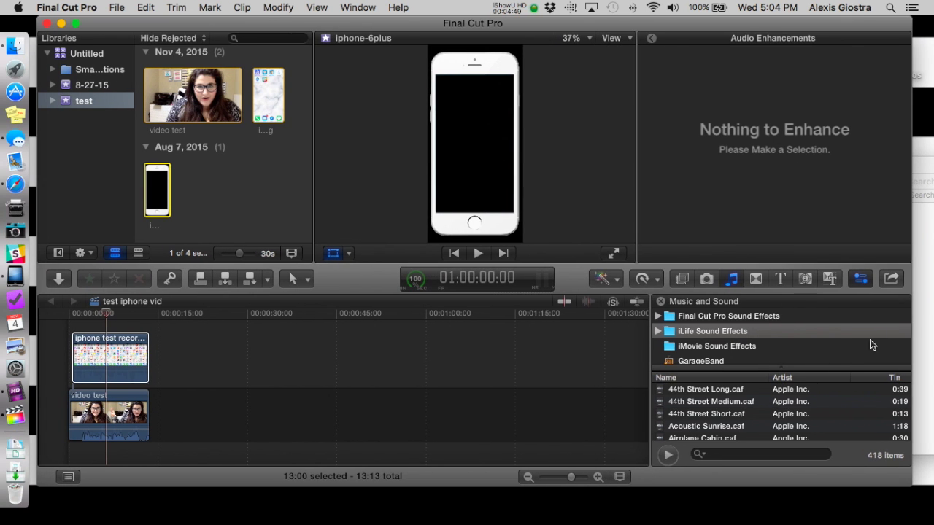
left_click(918, 359)
- Connect the iPhone frame image above the timeline clips at the project start and extend it to 12:19
left_click(472, 164)
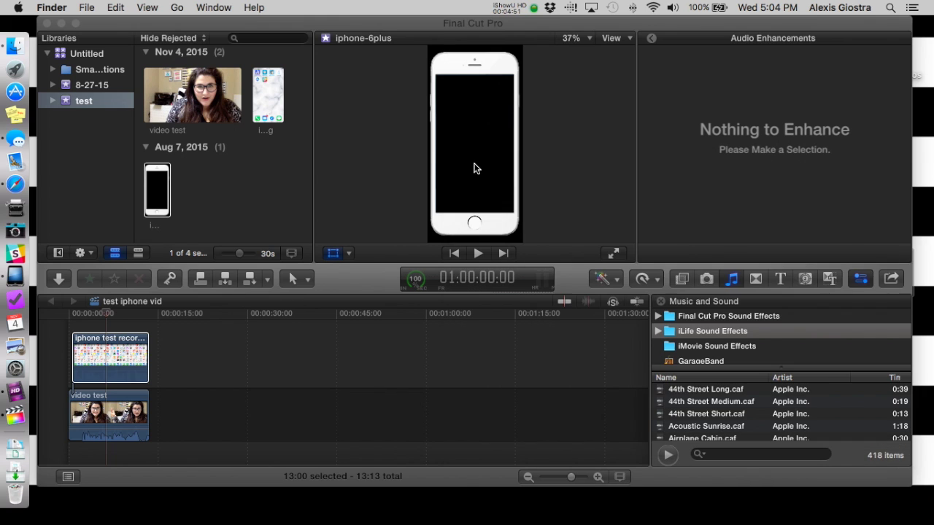
left_click_drag(175, 224, 122, 365)
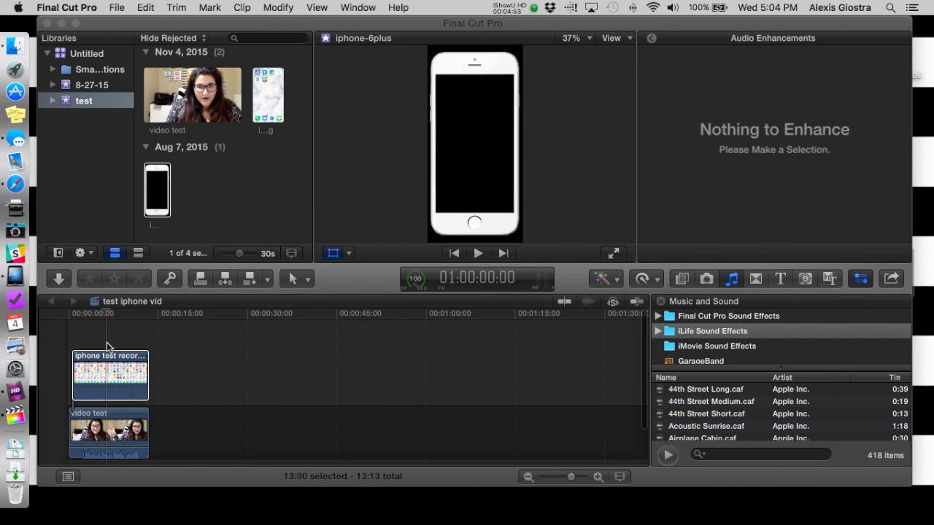
left_click(113, 337)
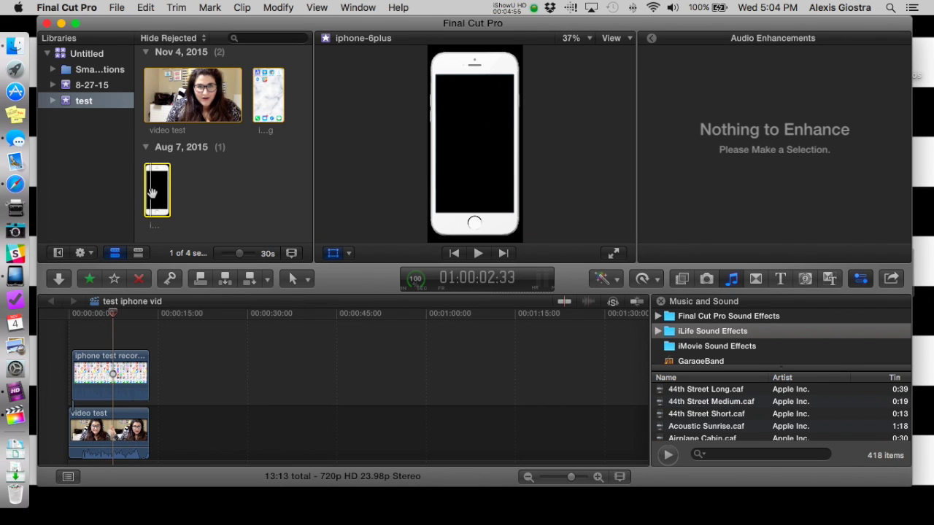
left_click(93, 280)
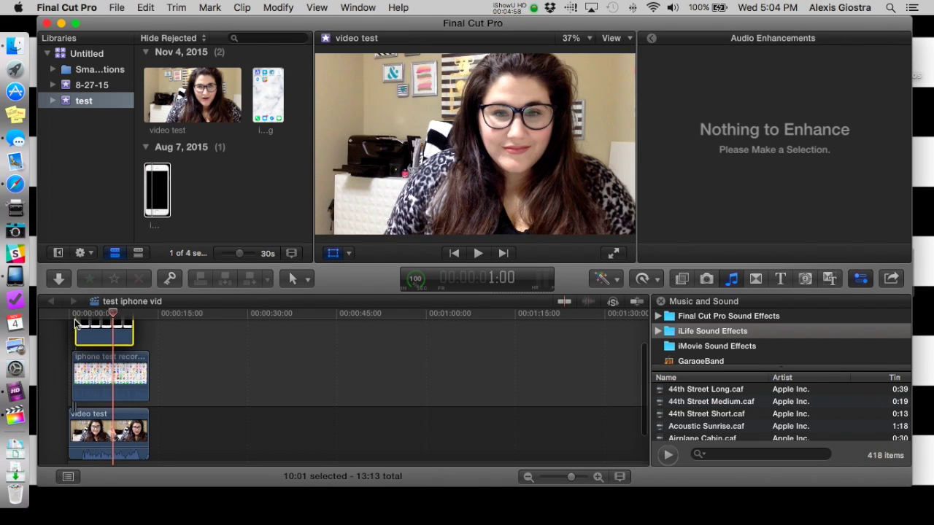
left_click_drag(75, 326, 75, 328)
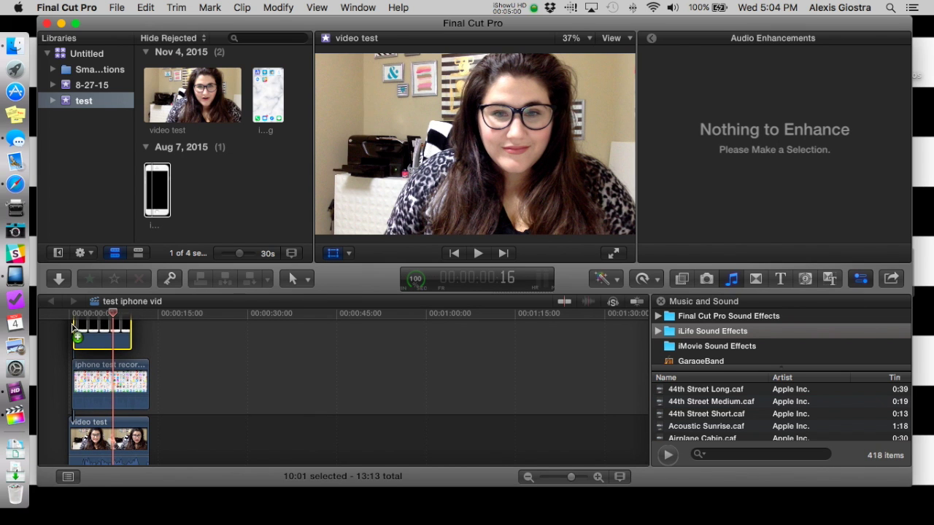
left_click_drag(129, 328, 147, 330)
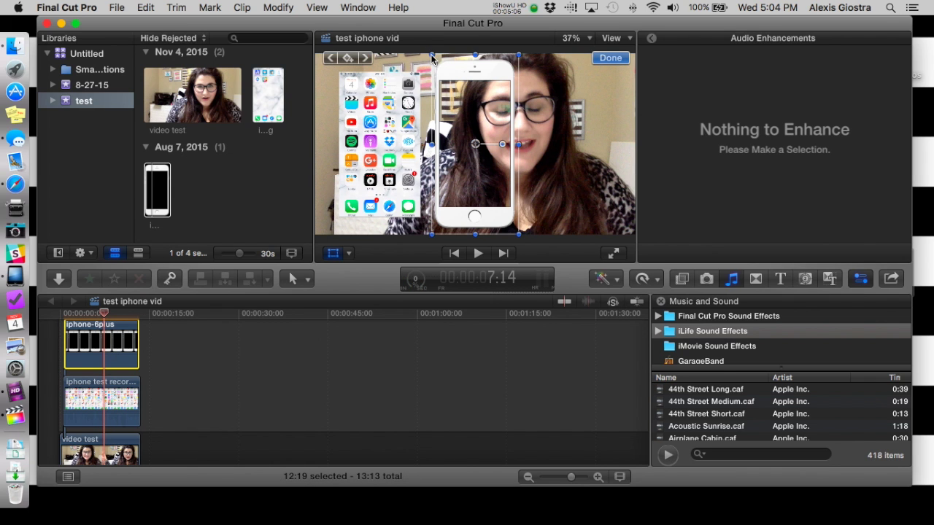
- Shrink the iPhone frame to the left, then scale the screen recording to 65% inside it
left_click_drag(447, 70, 343, 61)
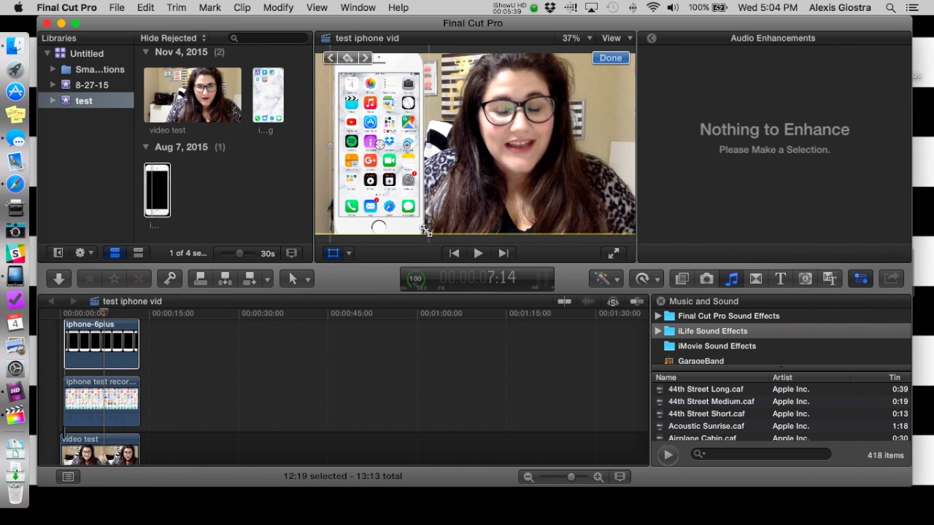
left_click_drag(442, 232, 393, 217)
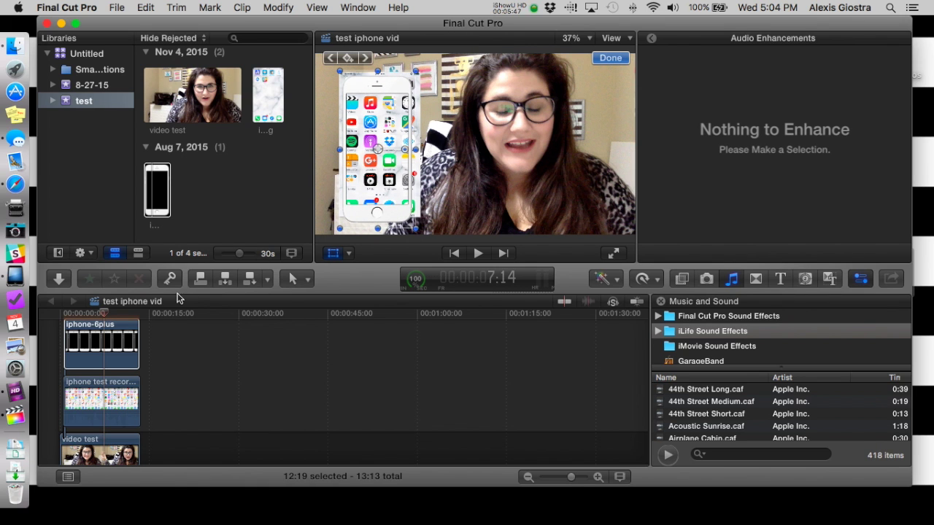
left_click(107, 397)
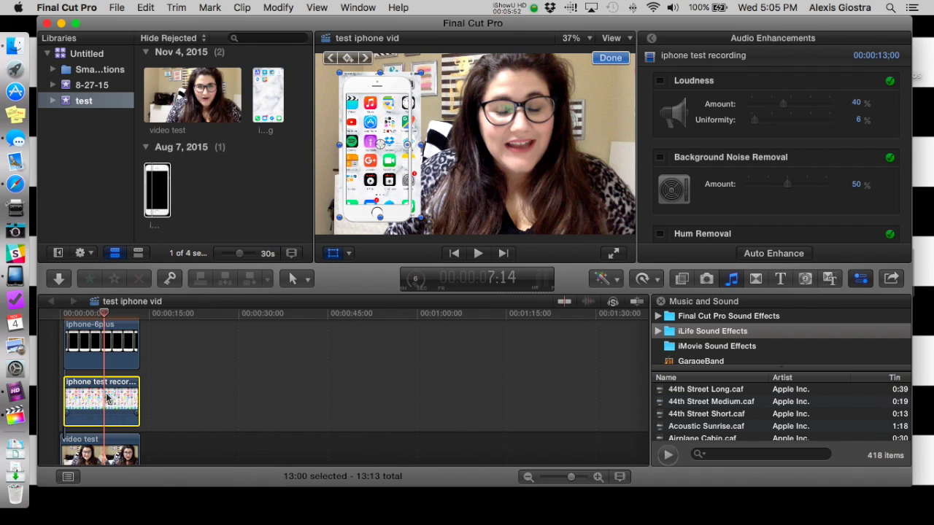
left_click_drag(422, 218, 401, 195)
left_click_drag(379, 149, 377, 157)
left_click_drag(413, 211, 386, 174)
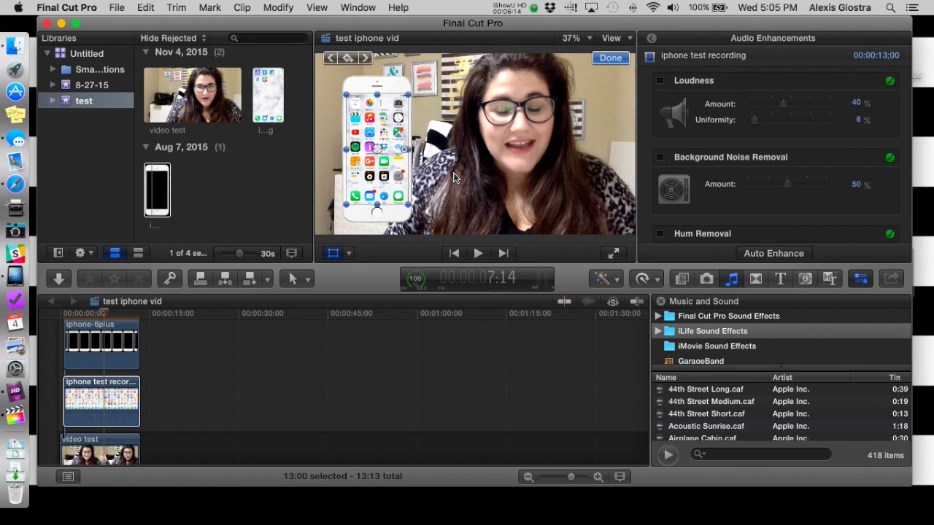
left_click(375, 167)
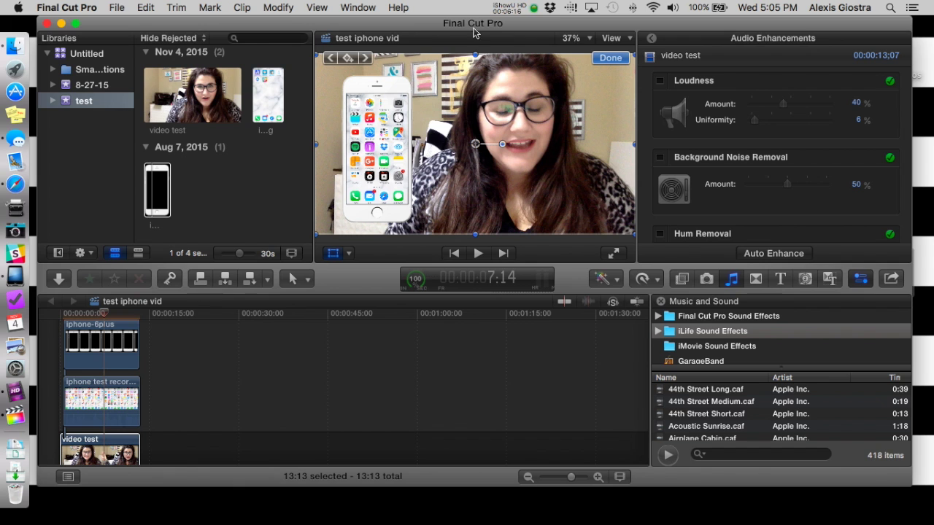
- Check the phone overlay at 100% viewer zoom, finish the transform edits, and return the viewer to Fit
left_click(589, 38)
left_click(580, 127)
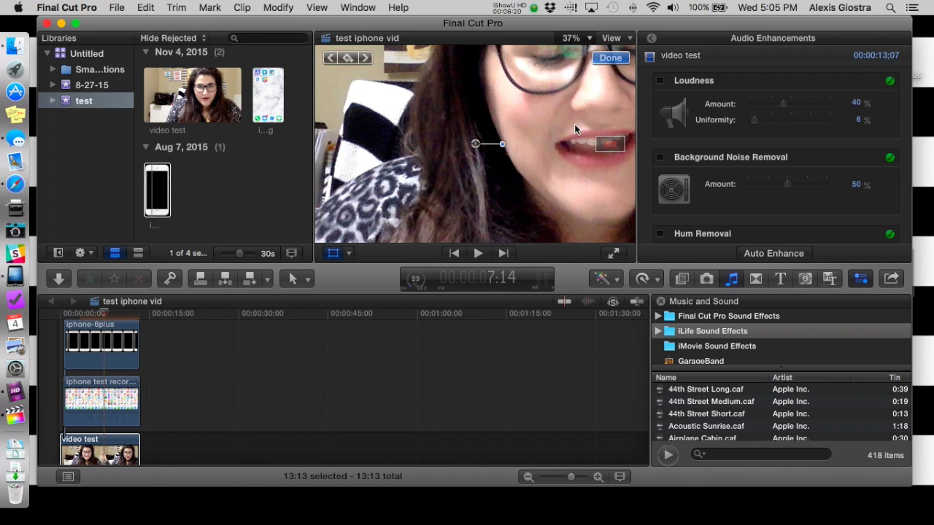
mouse_move(610, 148)
left_mouse_down()
mouse_move(596, 146)
mouse_move(598, 161)
mouse_move(594, 142)
left_mouse_up()
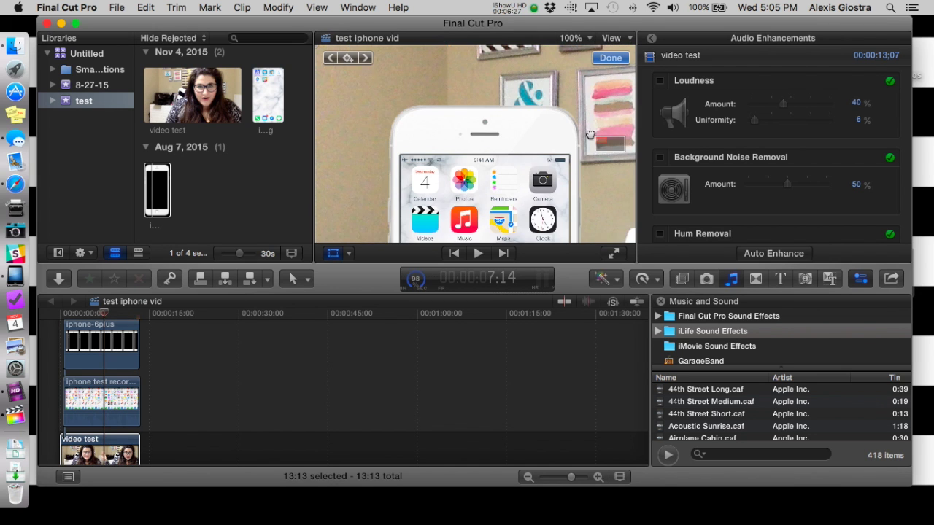
left_click(610, 57)
left_click(573, 38)
left_click(583, 48)
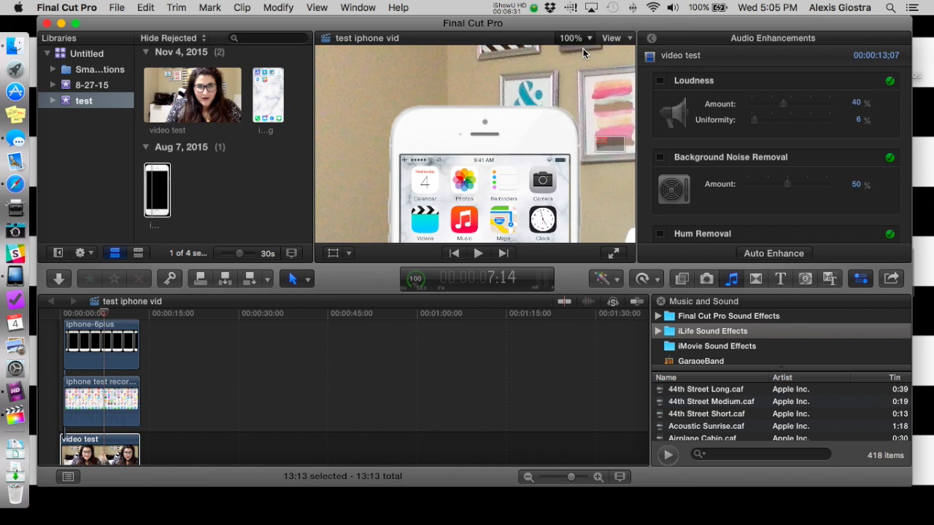
scroll(175, 384, "up", 2)
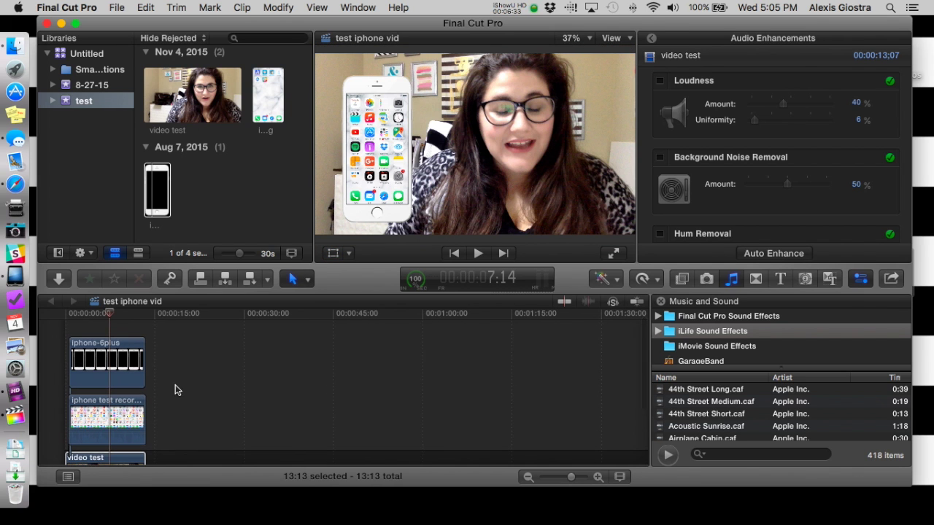
- Play the project from the start to preview the phone overlay
left_click(109, 315)
left_click_drag(109, 314, 63, 314)
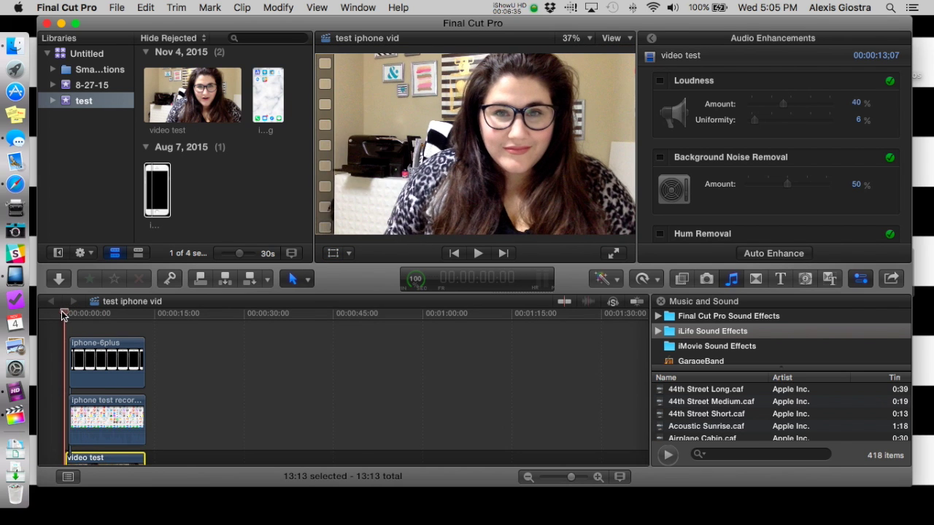
scroll(178, 363, "down", 2)
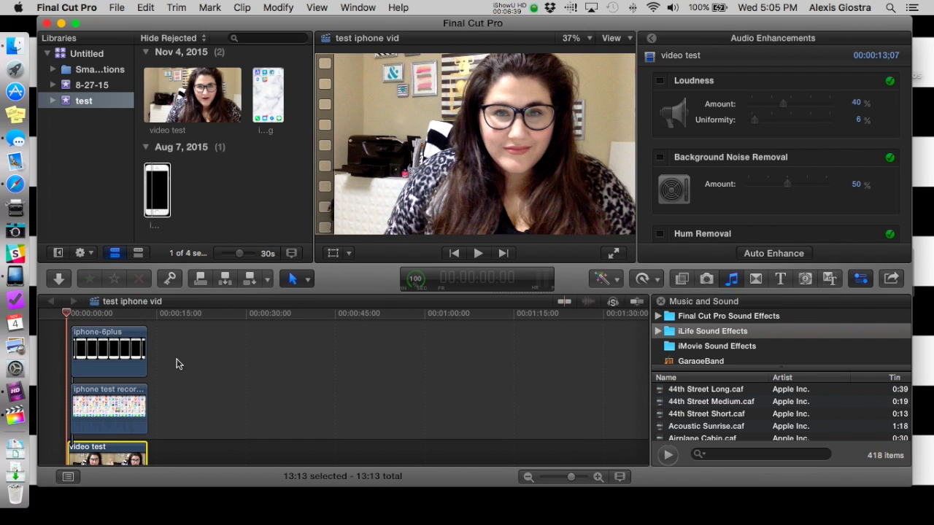
key("space")
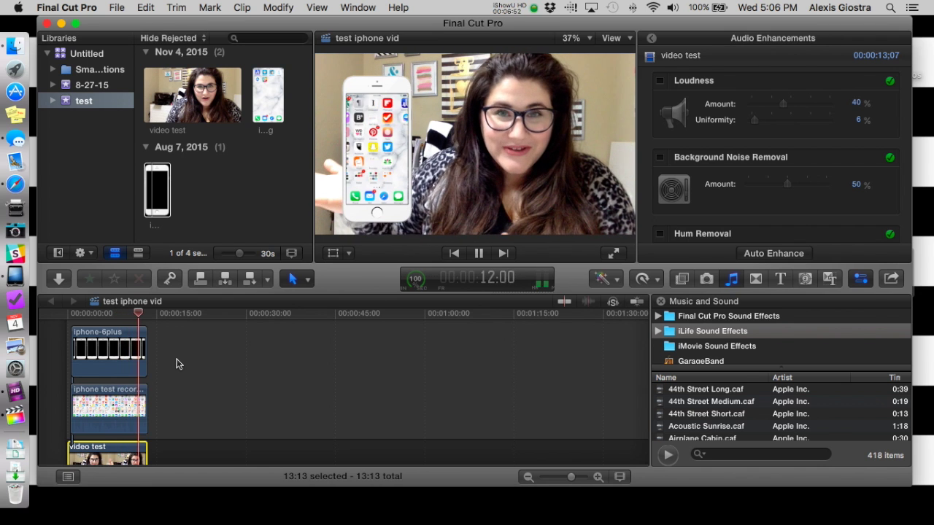
key("space")
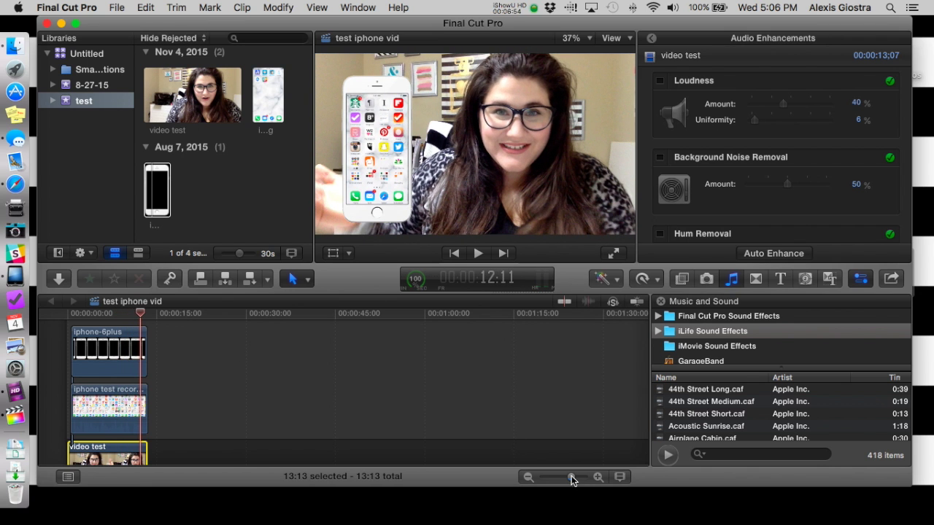
- Shift the iphone-6plus clip two frames earlier and extend its end a few frames
left_click_drag(573, 480, 578, 479)
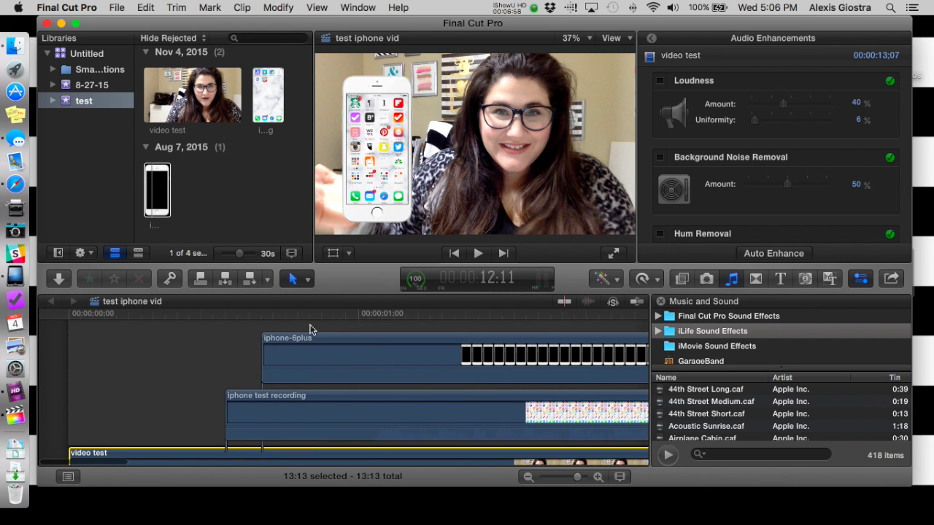
left_click_drag(280, 357, 251, 362)
scroll(252, 364, "right", 10)
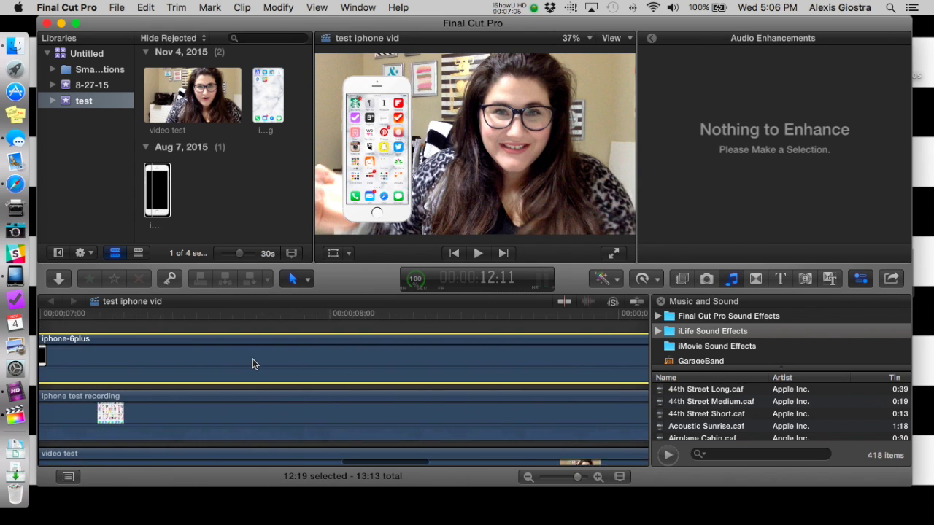
scroll(252, 364, "right", 15)
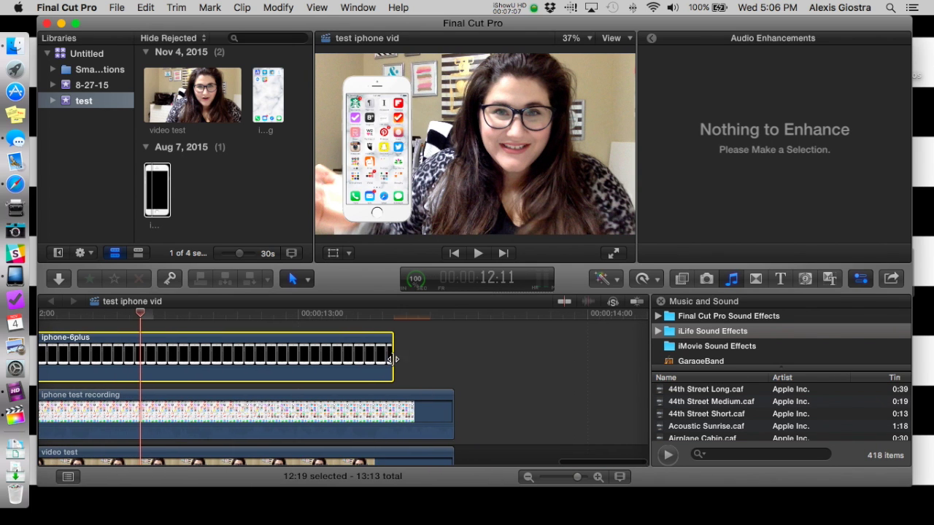
left_click_drag(392, 359, 451, 357)
scroll(472, 370, "left", 12)
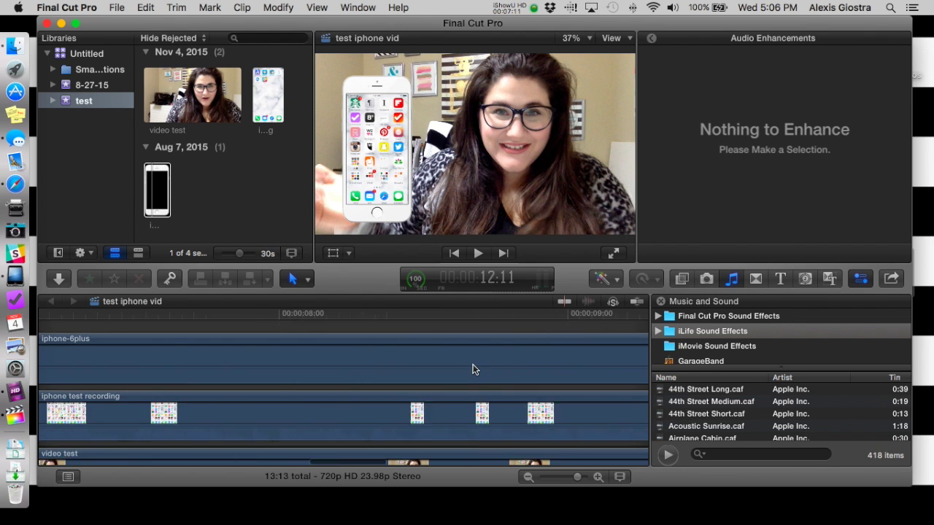
- Zoom the timeline out to show the whole project and return the playhead to the start
key("super+minus")
key("super+minus")
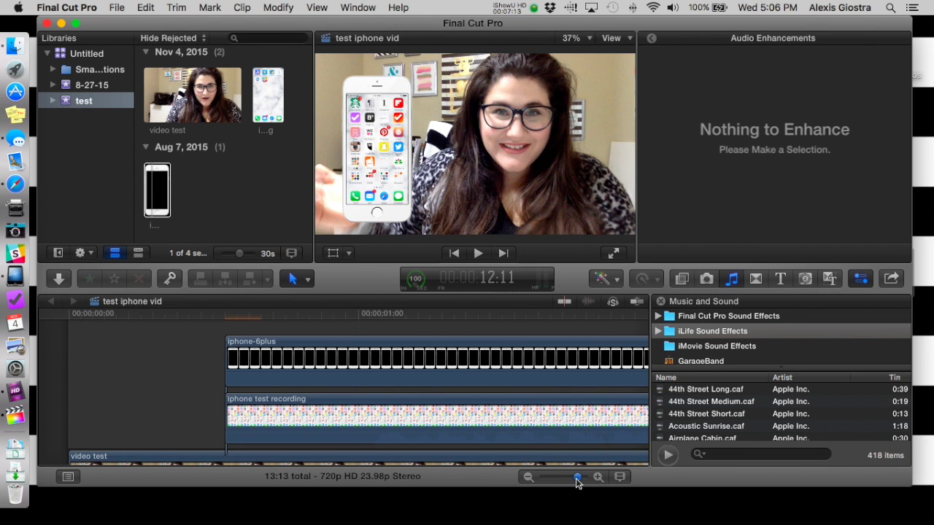
left_click_drag(577, 479, 547, 480)
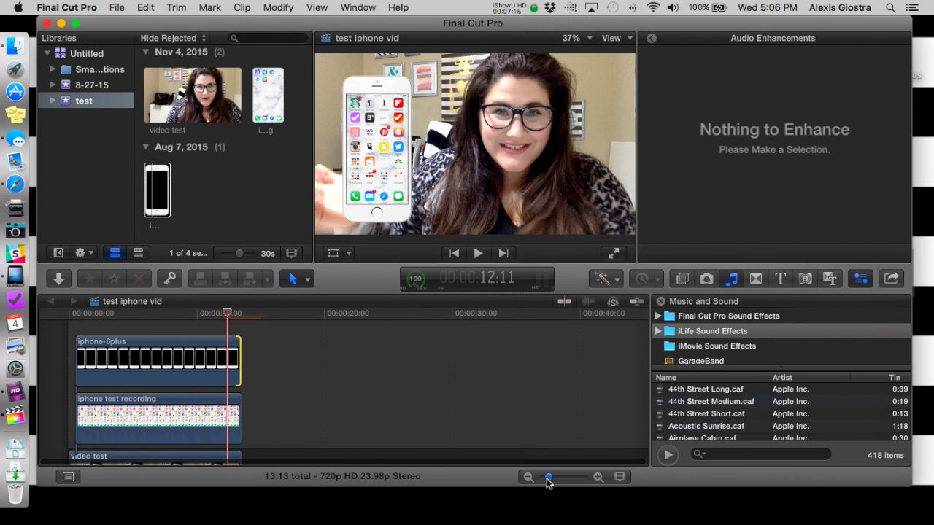
scroll(186, 382, "up", 1)
left_click(218, 314)
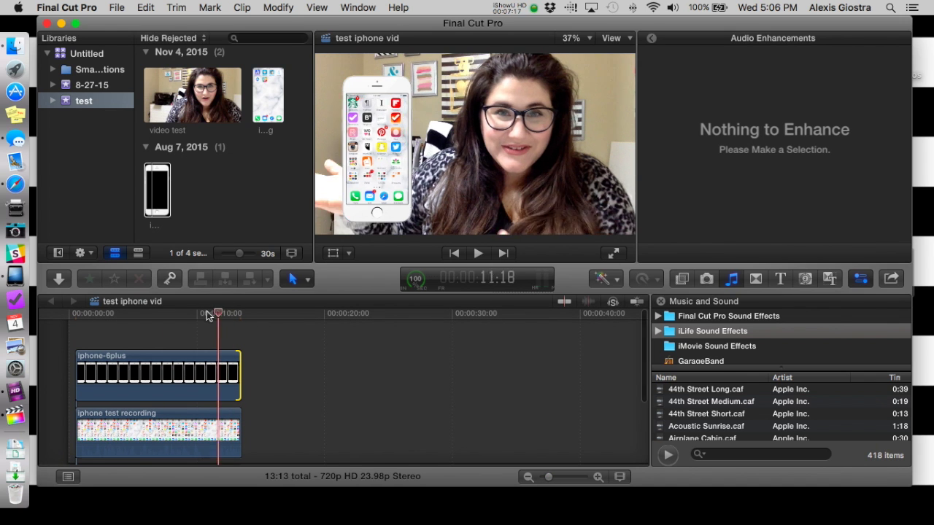
left_click(46, 309)
key("space")
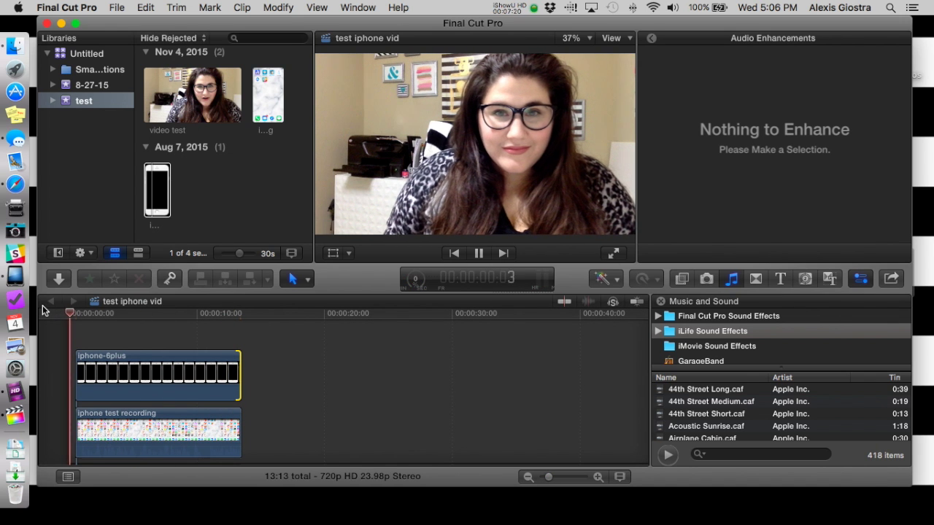
scroll(292, 369, "down", 1)
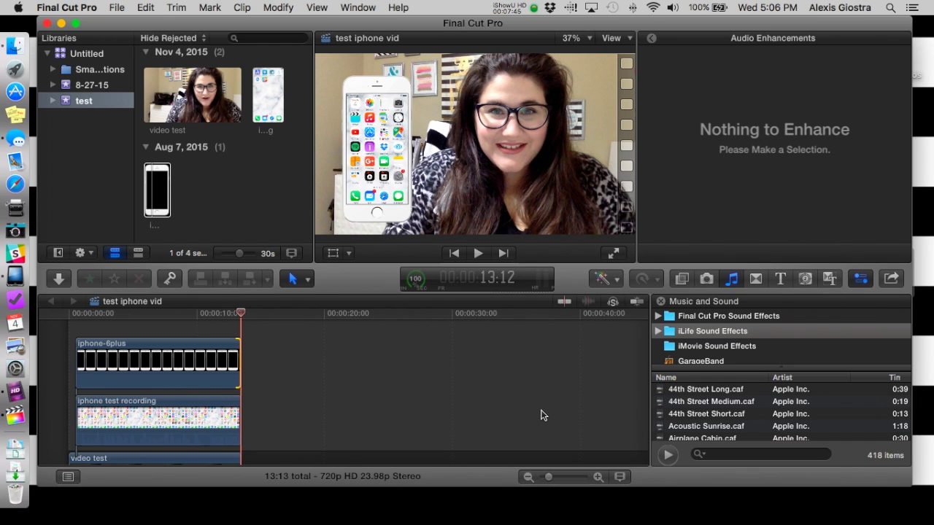
scroll(389, 417, "down", 3)
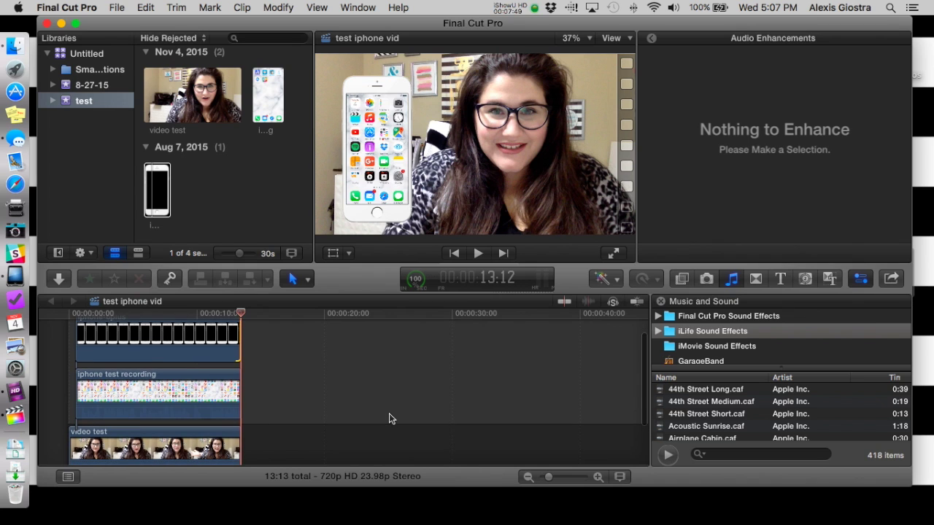